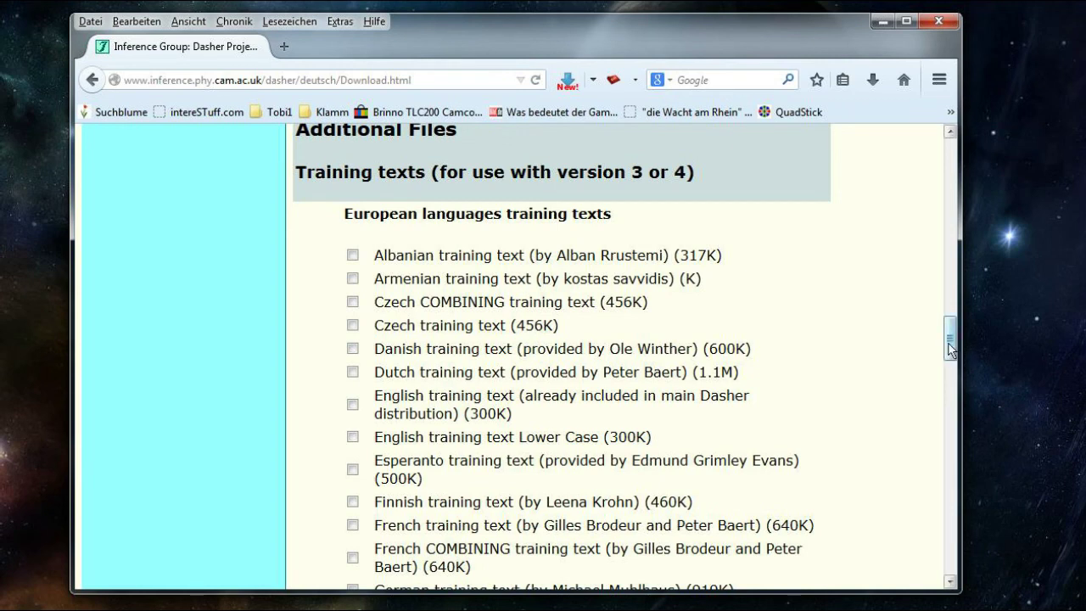
- Proceed through the Dasher download form and download the Dasher 4.11.msi package for Windows
left_click_drag(951, 343, 944, 545)
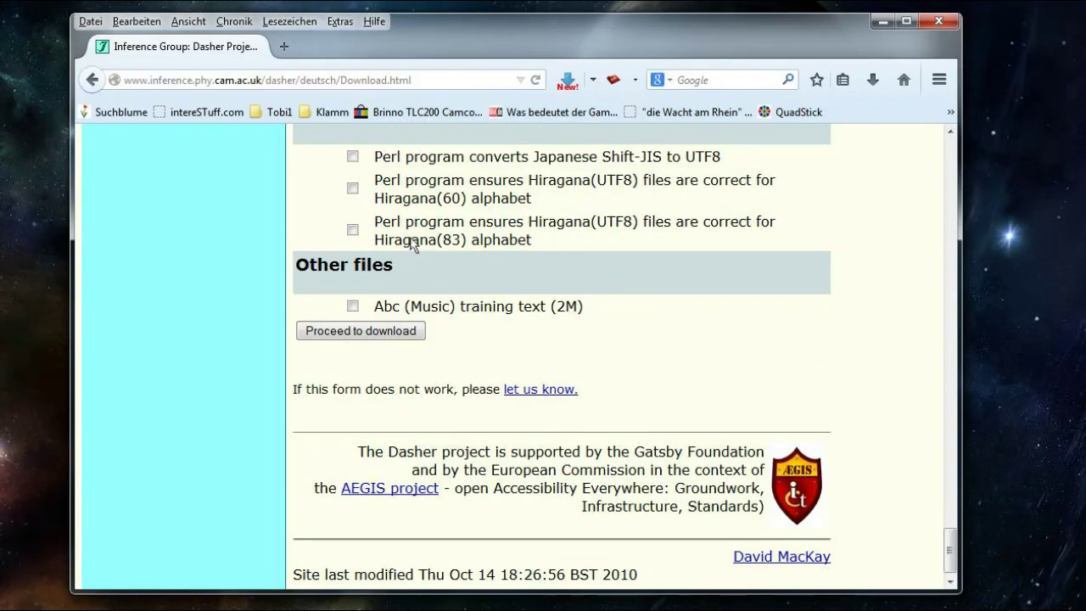
left_click(349, 341)
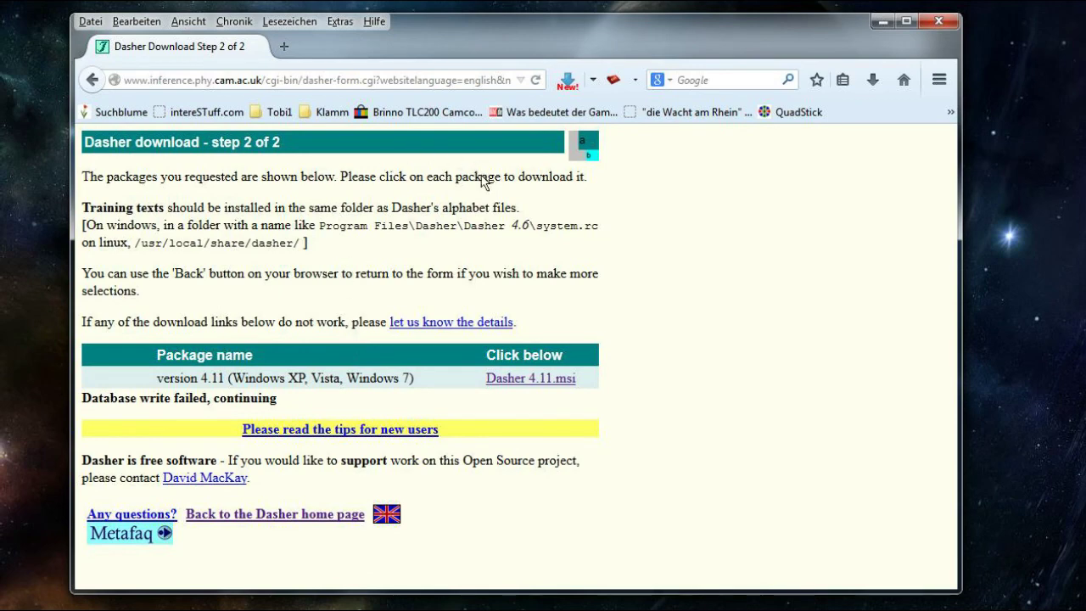
left_click(536, 375)
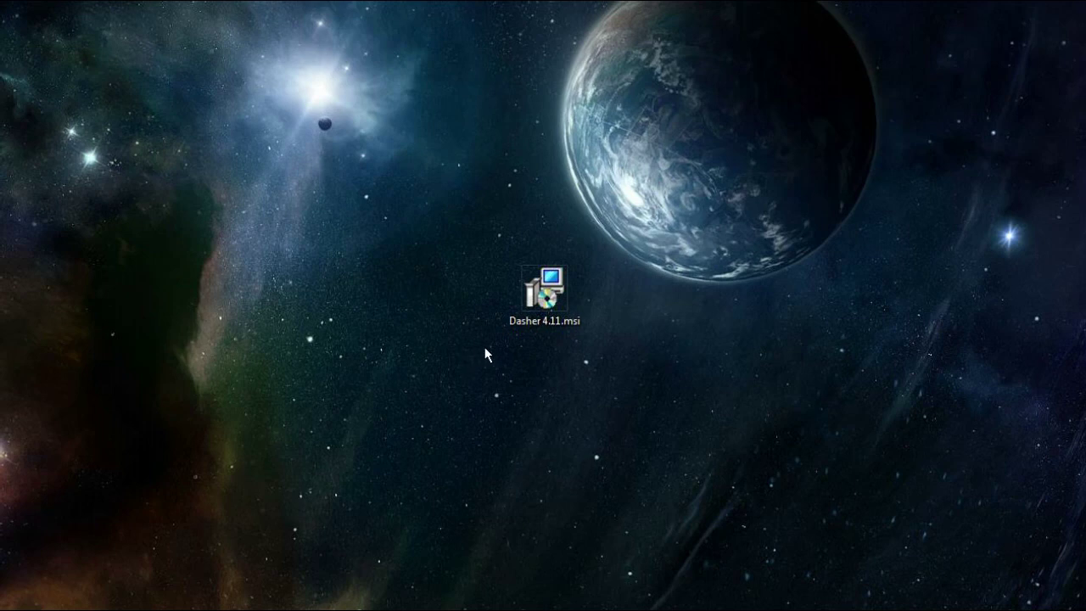
- Run the Dasher 4.11.msi installer, accept the licence terms and complete a Typical installation
double_click(543, 293)
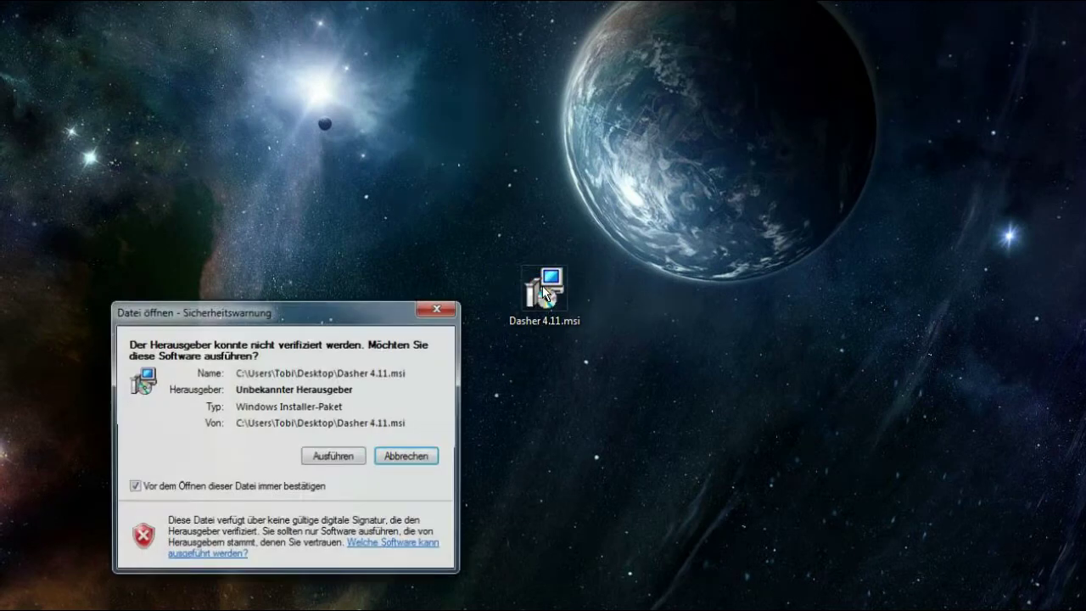
left_click(340, 458)
left_click(382, 586)
left_click(211, 545)
left_click(377, 584)
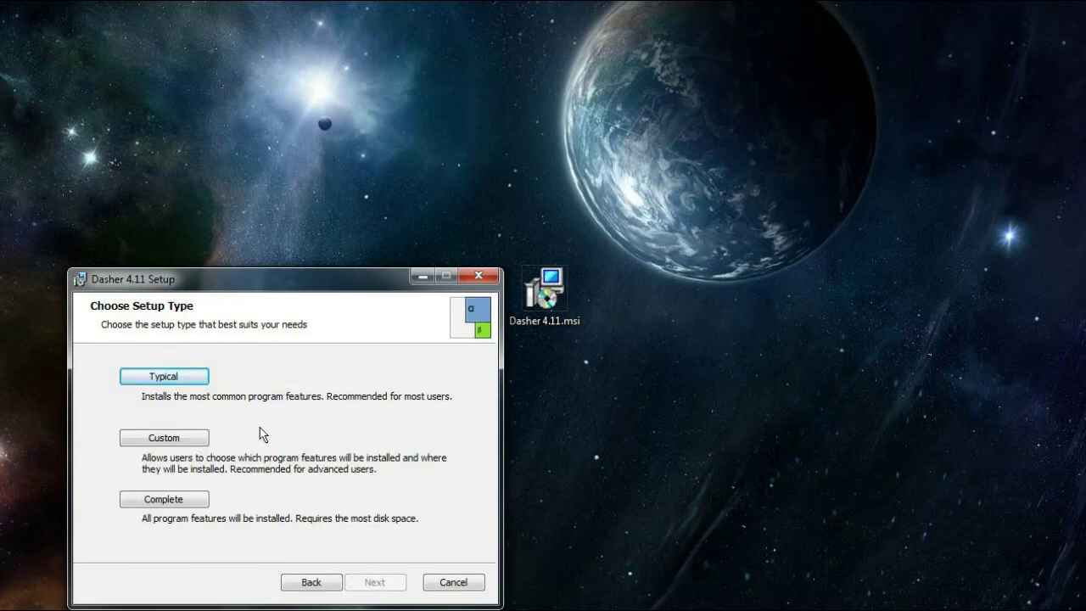
left_click(185, 378)
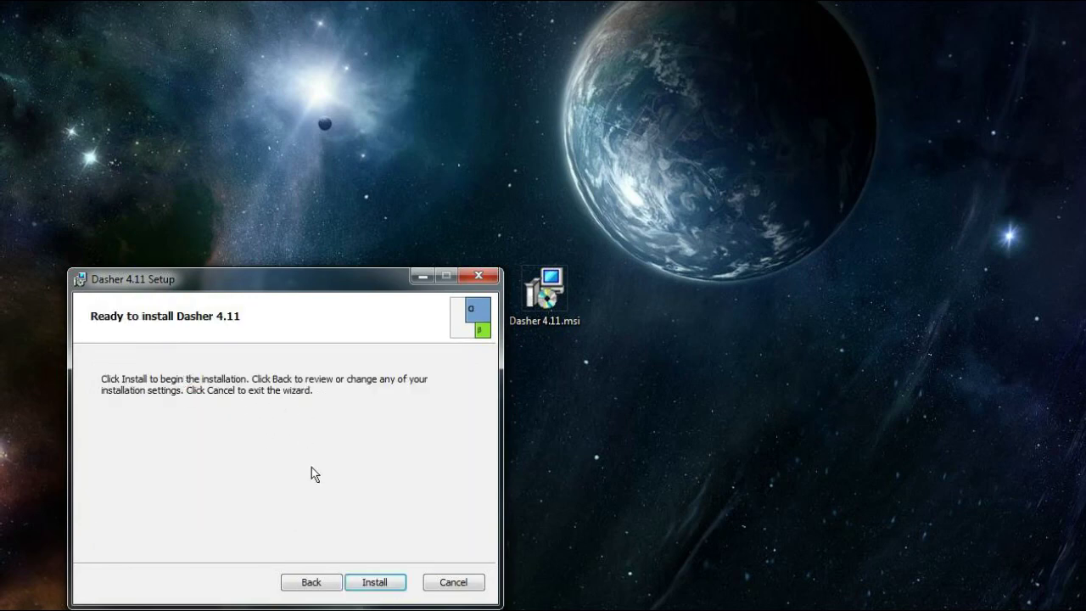
left_click(371, 584)
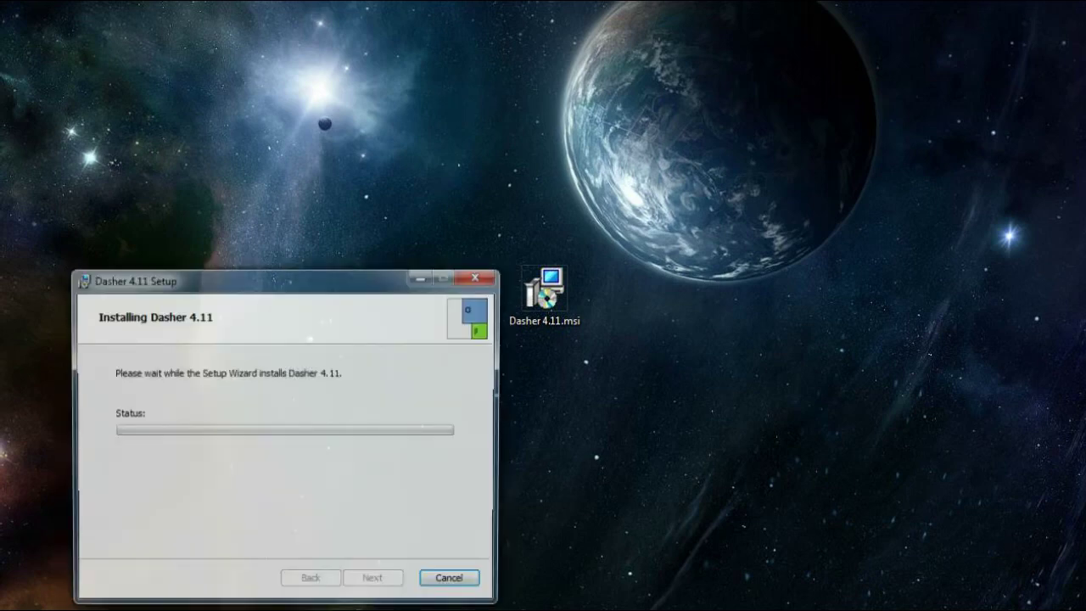
left_click(383, 585)
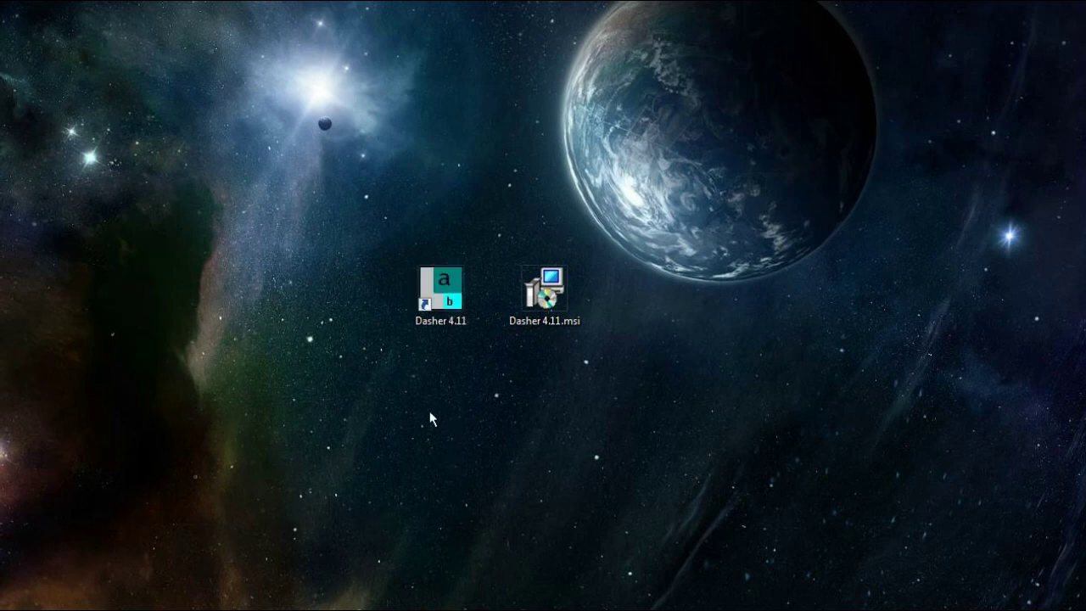
- Launch Dasher 4.11 and review the Language, Control, Appearance and Application settings in its preferences
left_click(440, 289)
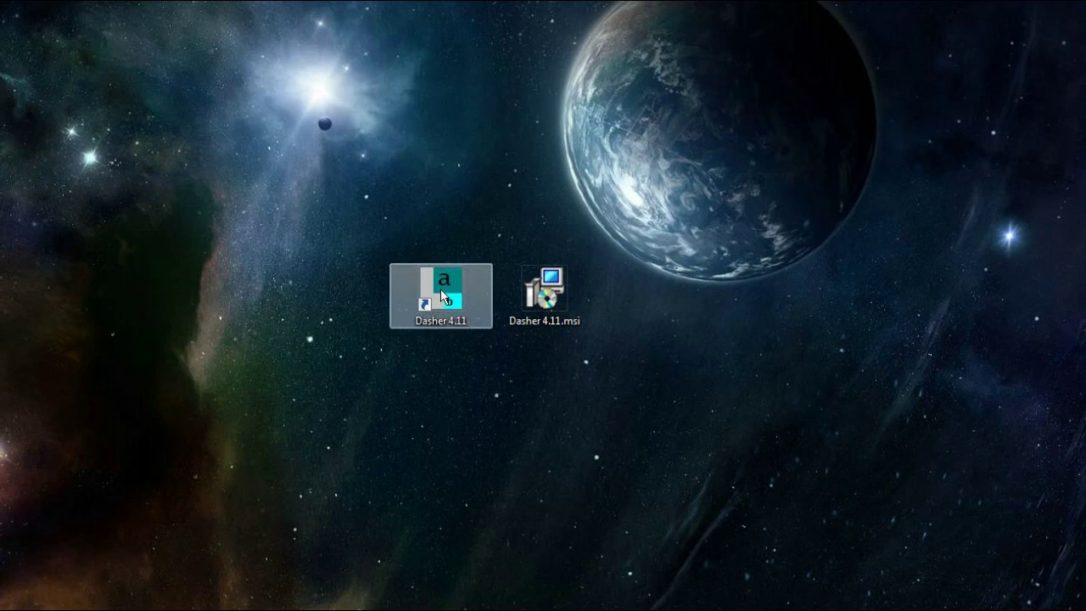
double_click(441, 289)
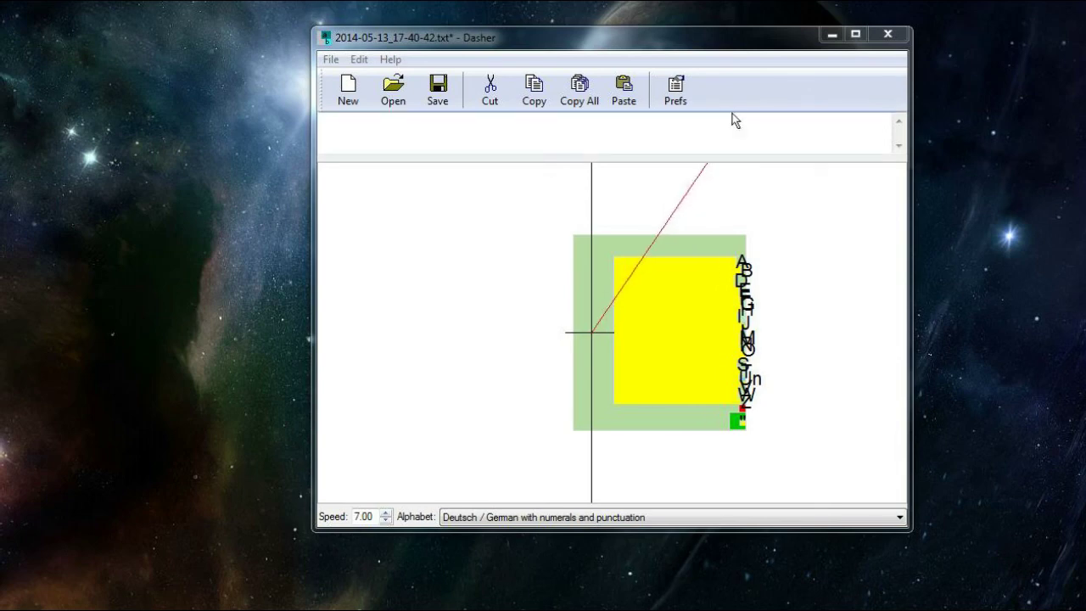
left_click(682, 93)
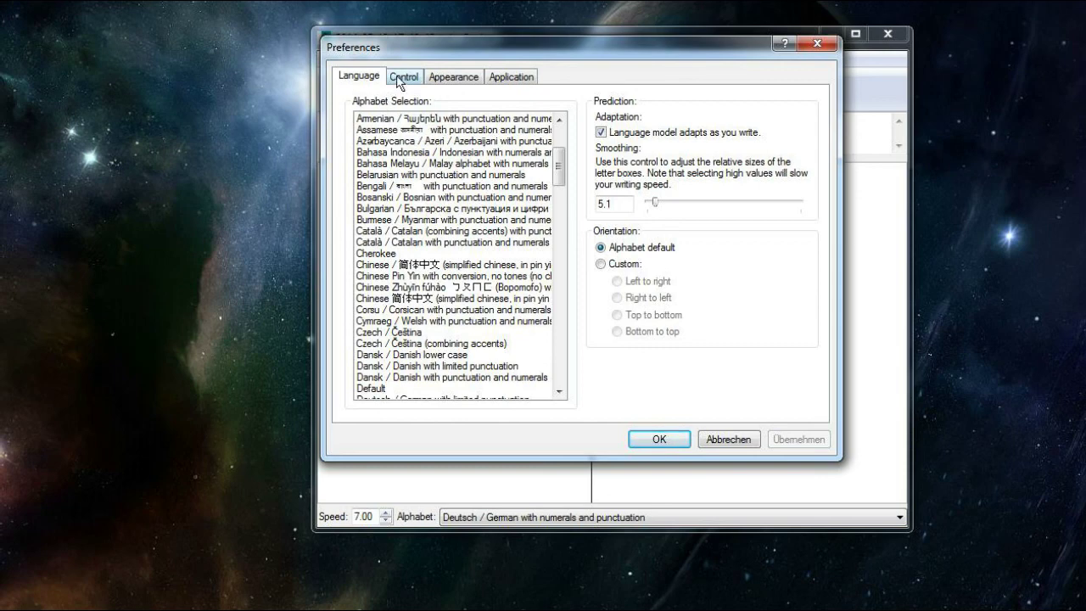
left_click(399, 83)
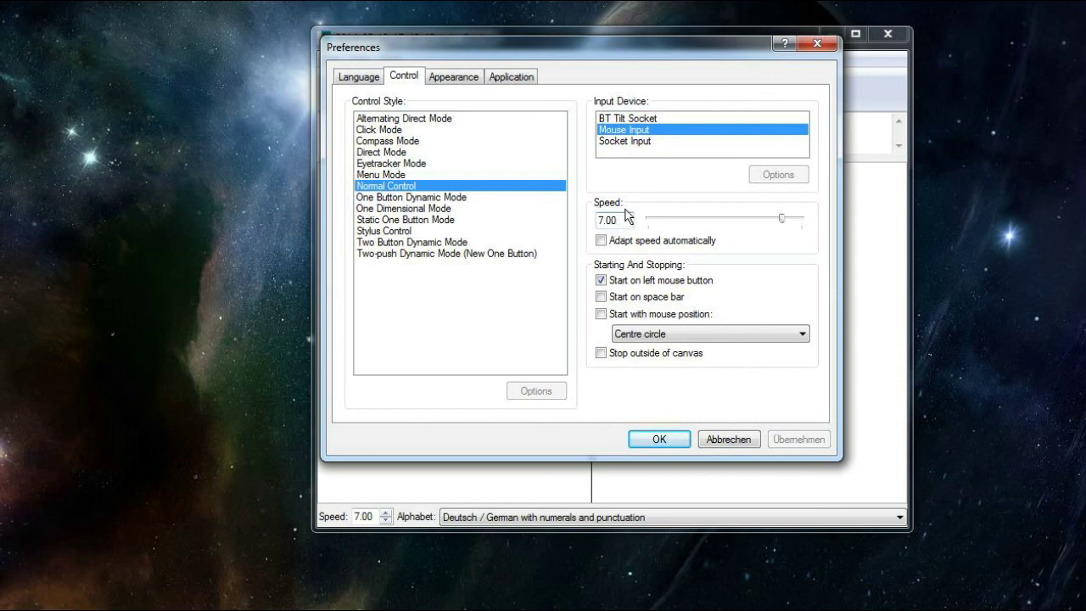
left_click(464, 82)
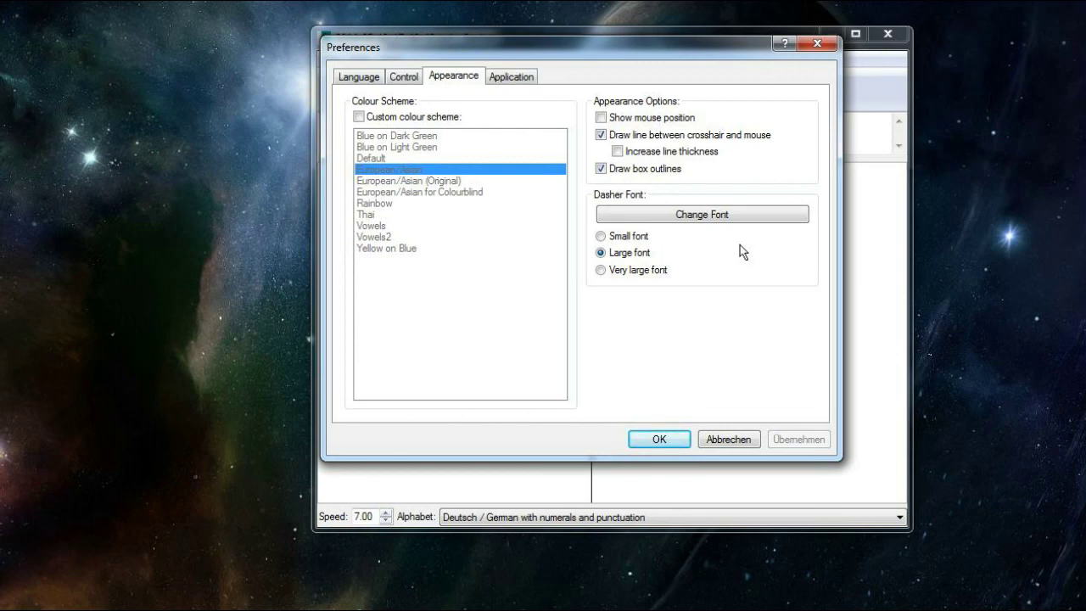
left_click(508, 78)
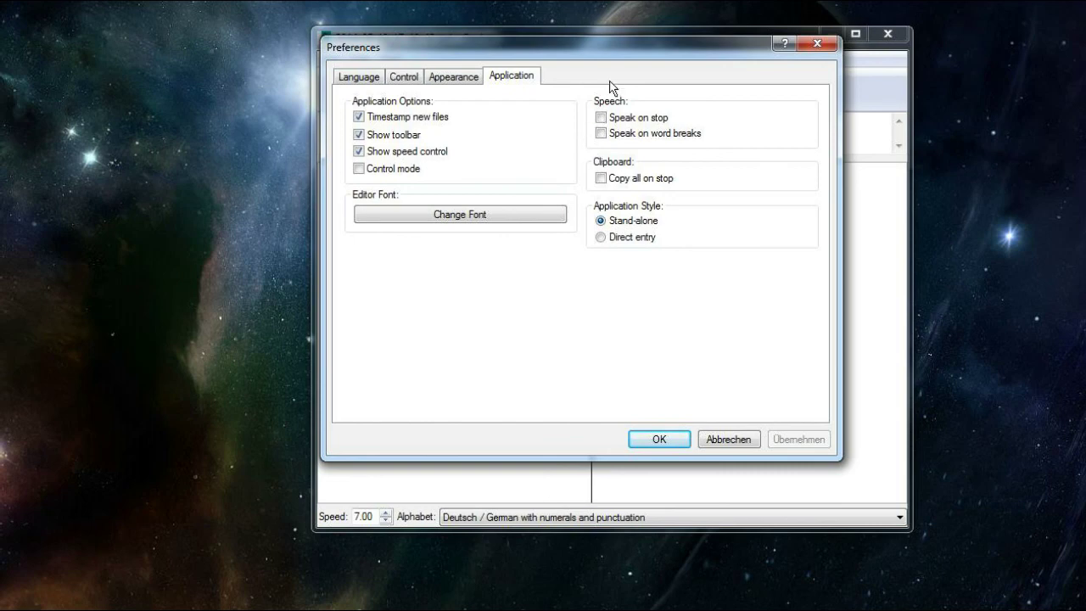
- Set Dasher's application style to Direct entry and apply the preferences
left_click_drag(599, 54, 471, 225)
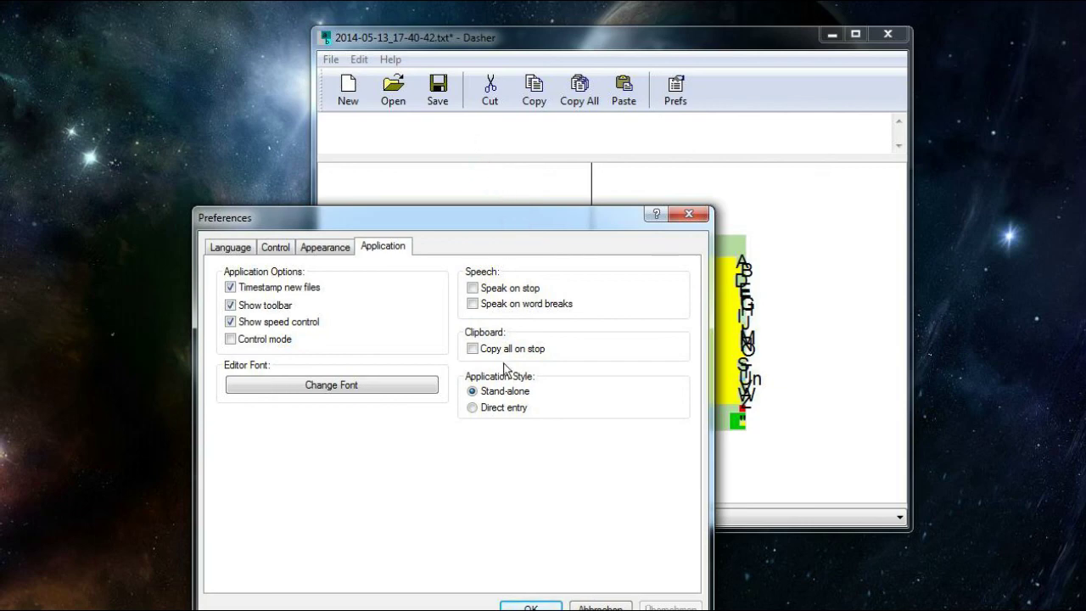
left_click(471, 408)
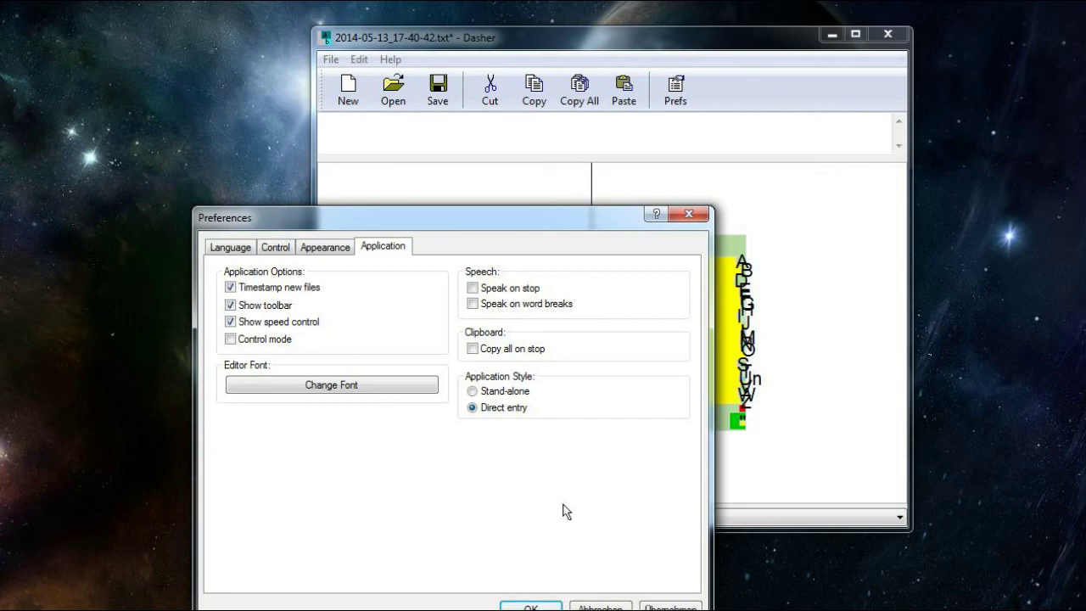
left_click(535, 605)
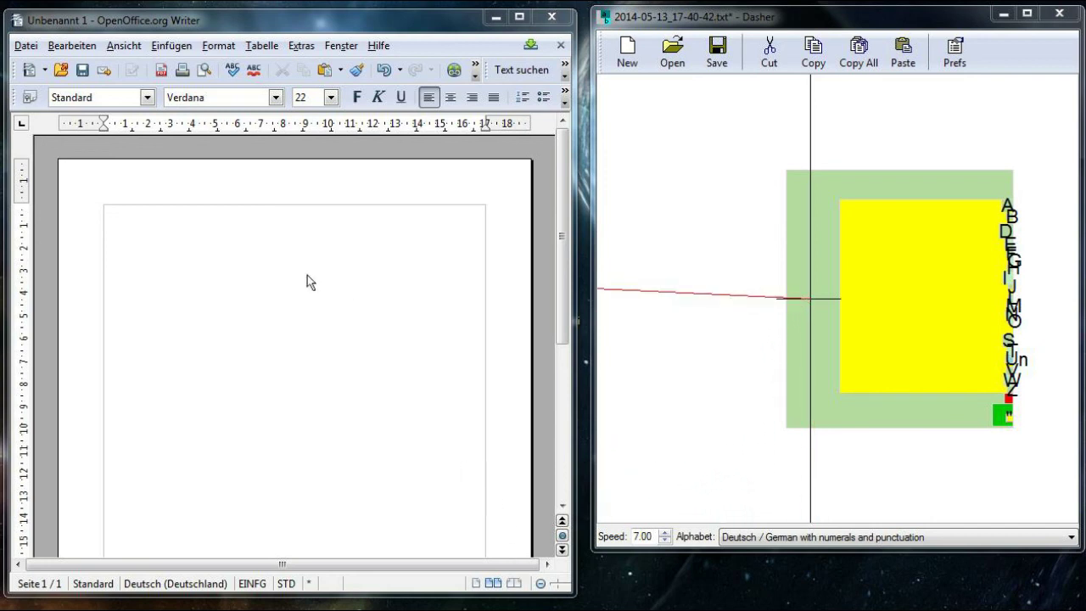
- Put the text cursor in the Writer document and start steering Dasher to write directly into it
left_click(280, 241)
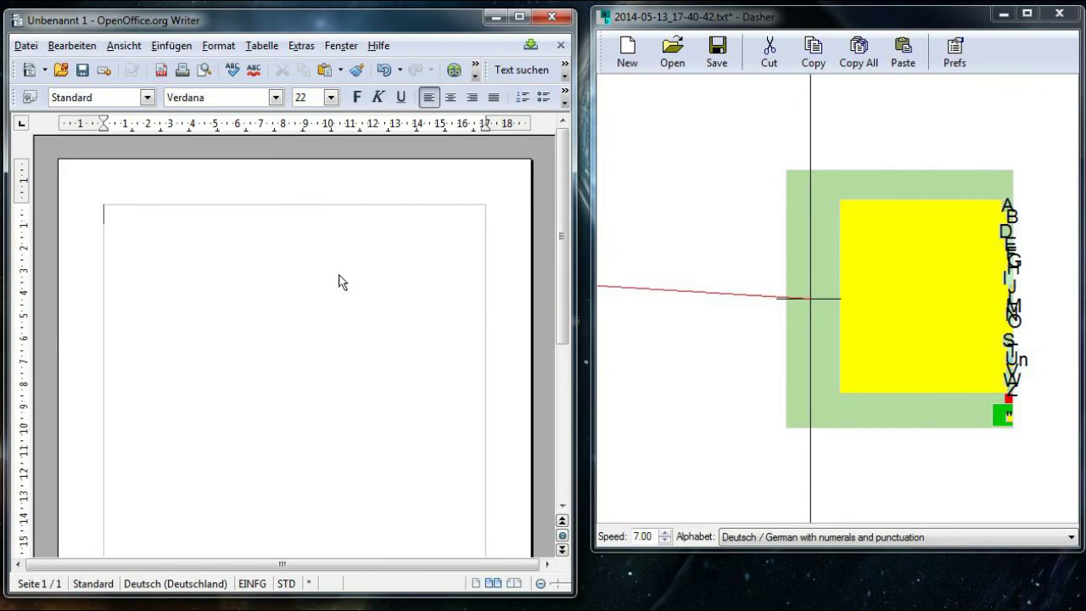
left_click(894, 284)
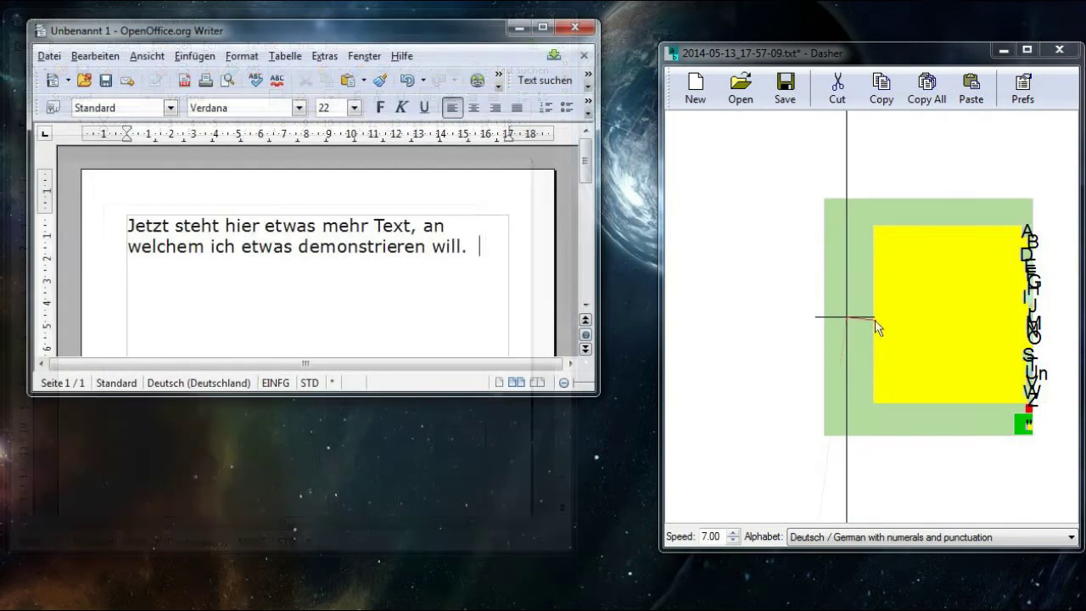
left_click(875, 320)
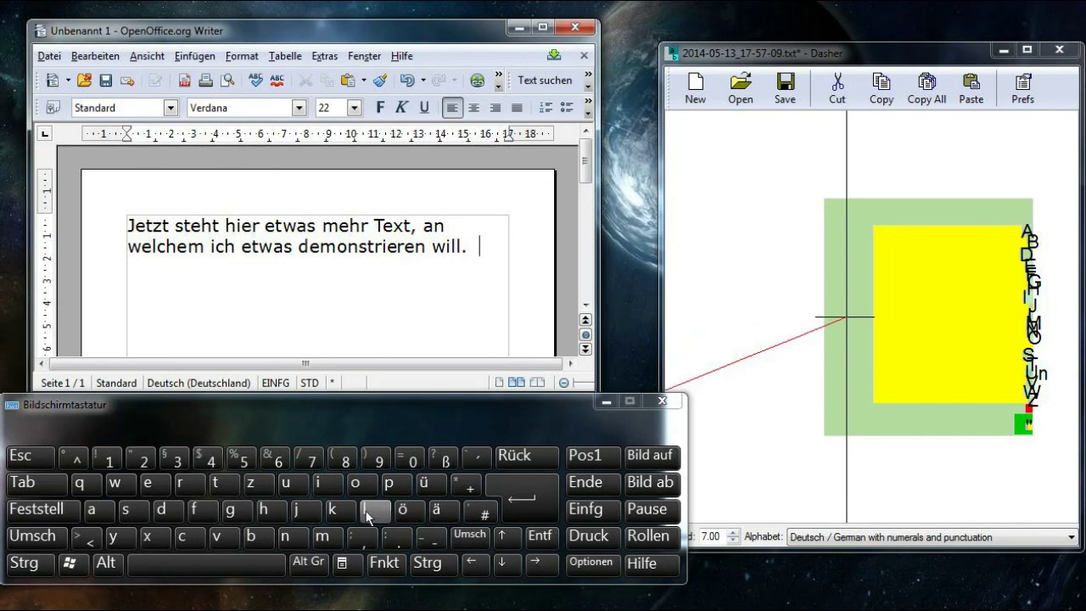
- Demonstrate deleting text in Writer with Backspace and by selecting the whole sentence "Hier ist noch Text zum löschen.", then activate Dasher
key("BackSpace")
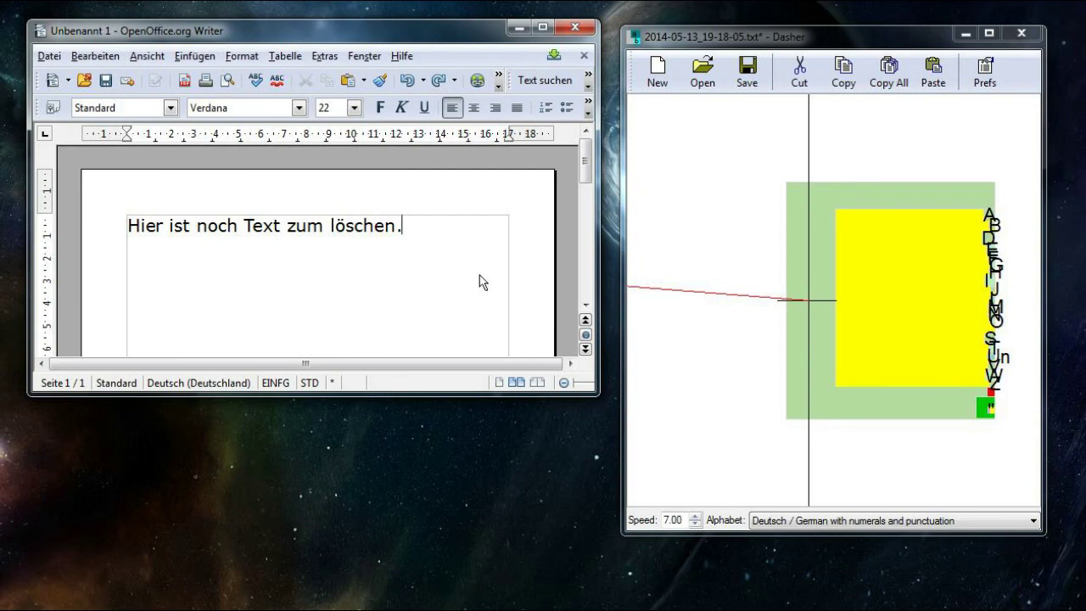
triple_click(370, 230)
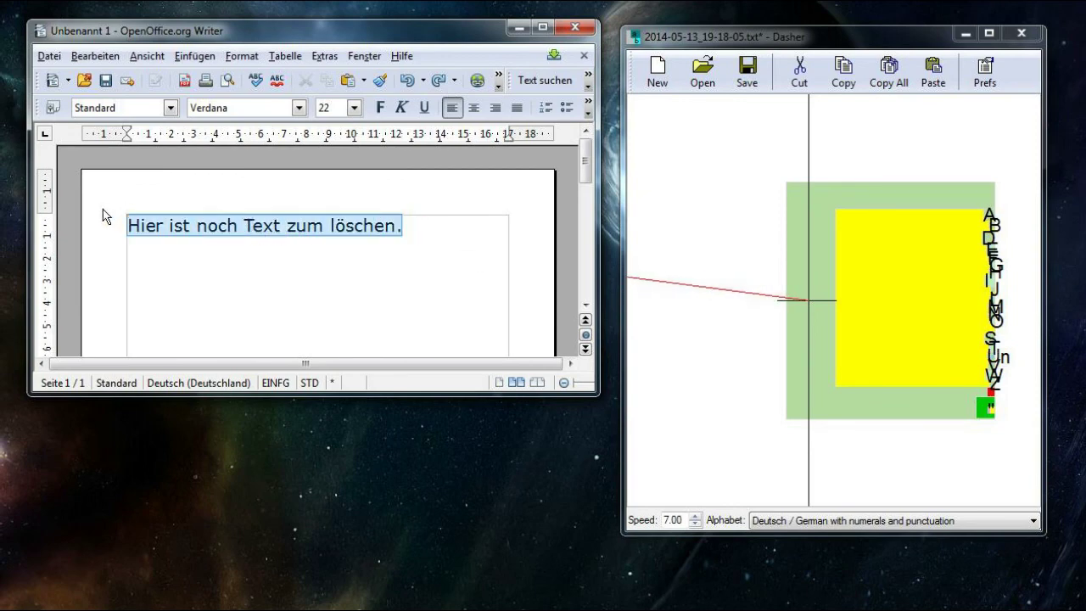
left_click(823, 330)
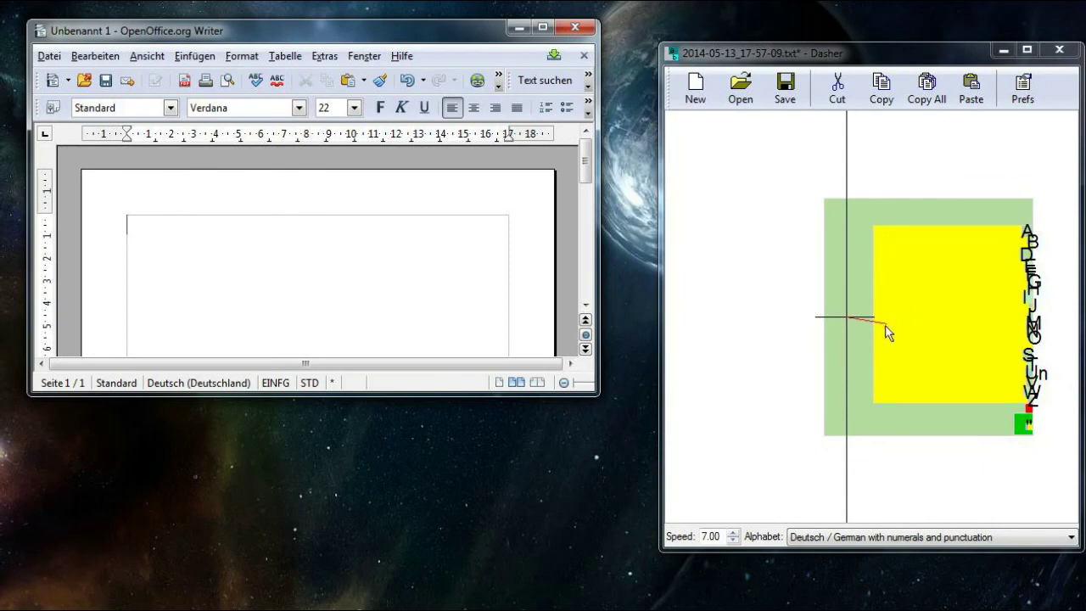
- Steer through Dasher's letter boxes to write sample text into the Writer document, including "Nächste"
left_click(891, 316)
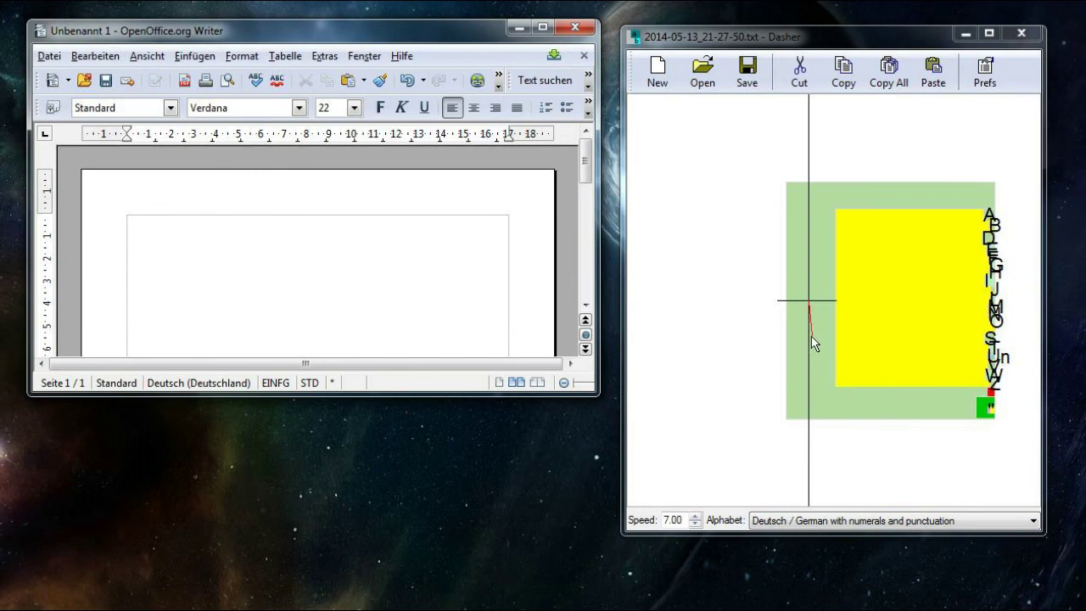
left_click(827, 371)
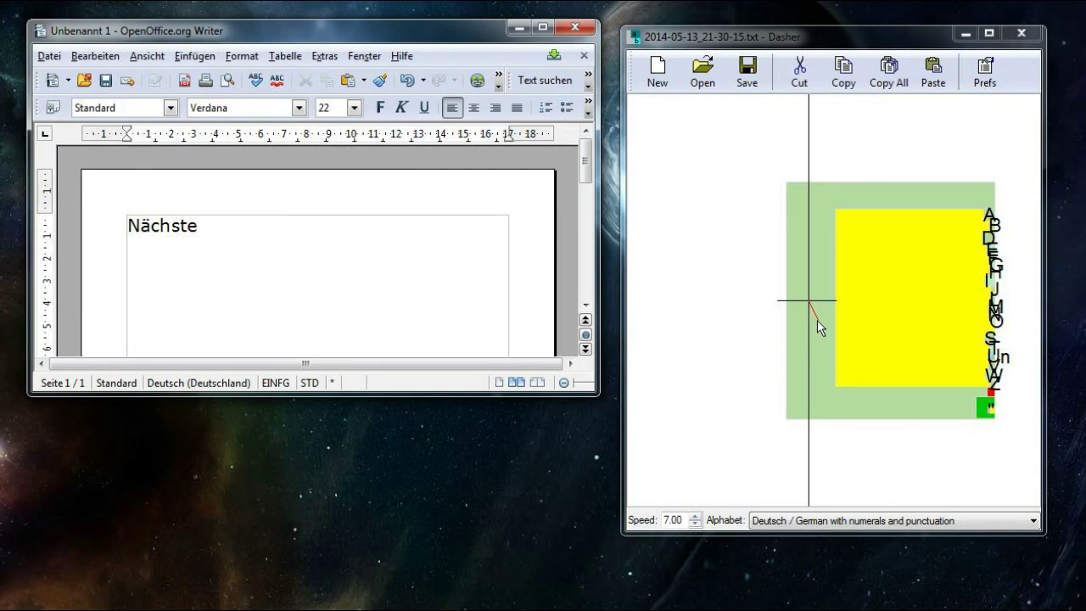
left_click(825, 371)
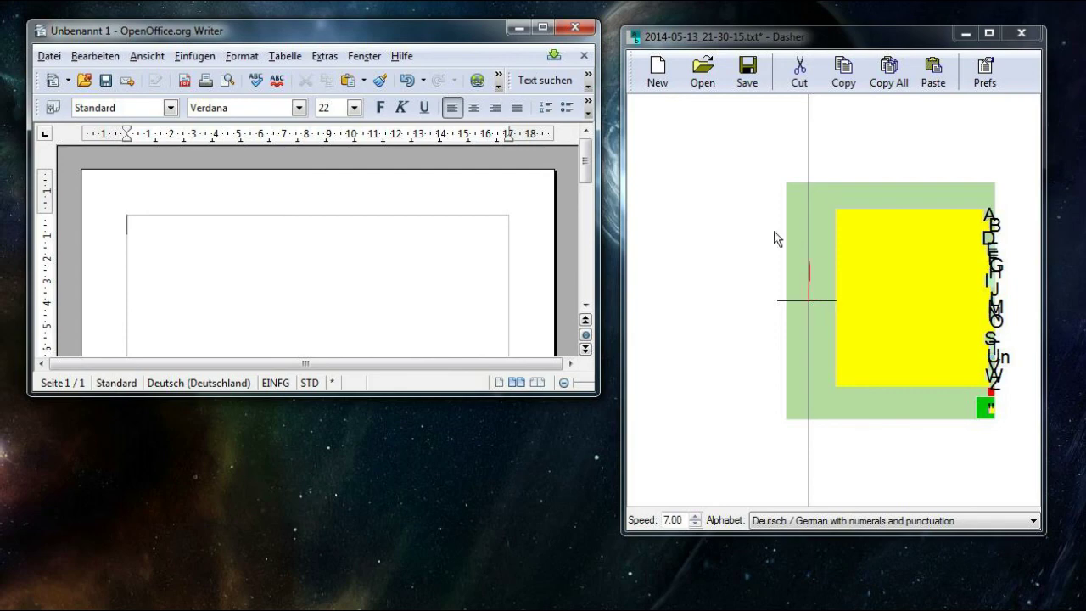
- Start a new Dasher file without saving the current one, and use Dasher to write in the Facebook comment field under the mountain photo
left_click(659, 84)
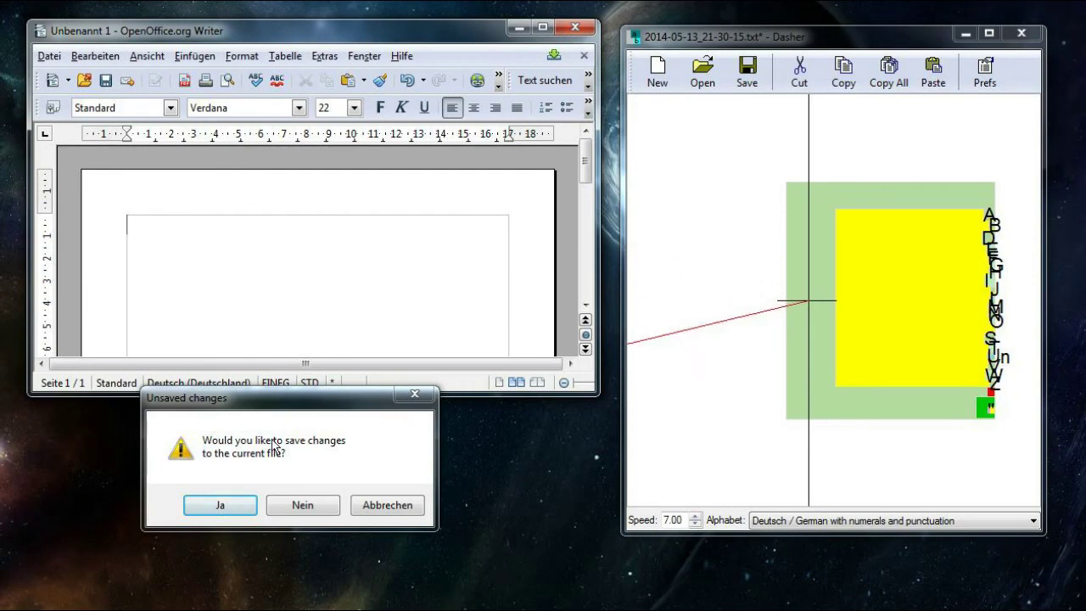
left_click(302, 504)
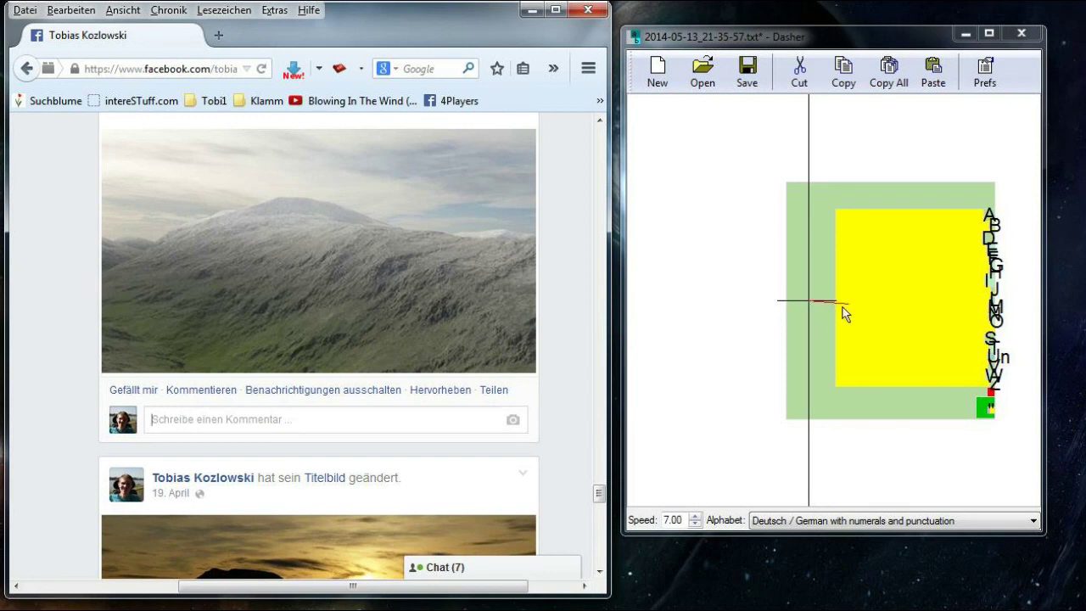
left_click(844, 315)
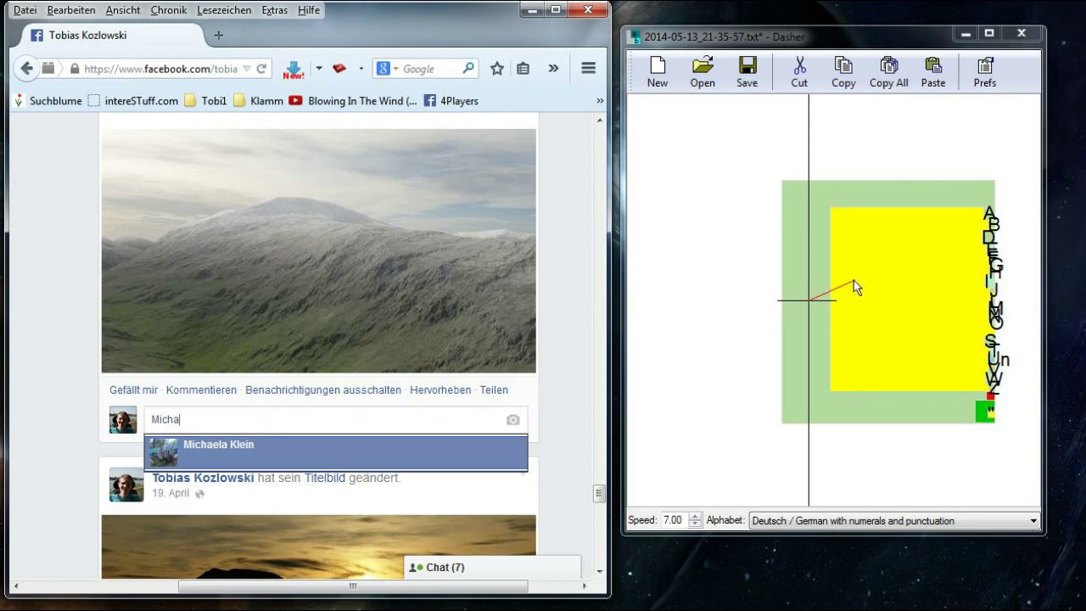
- Set Dasher's application style to Stand-alone and confirm the preferences
left_click(983, 78)
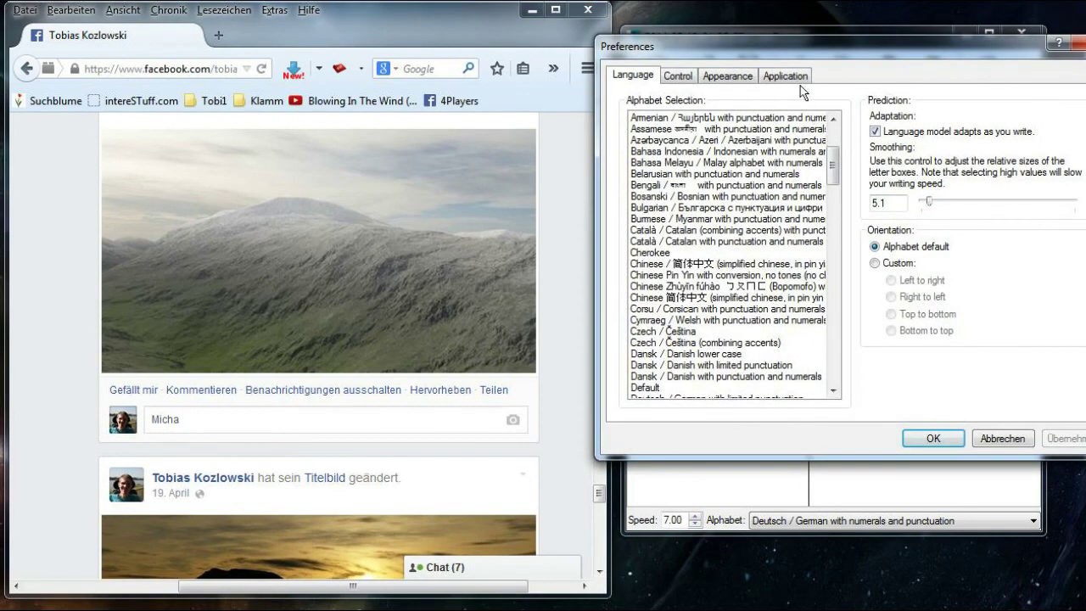
left_click(797, 78)
left_click(876, 221)
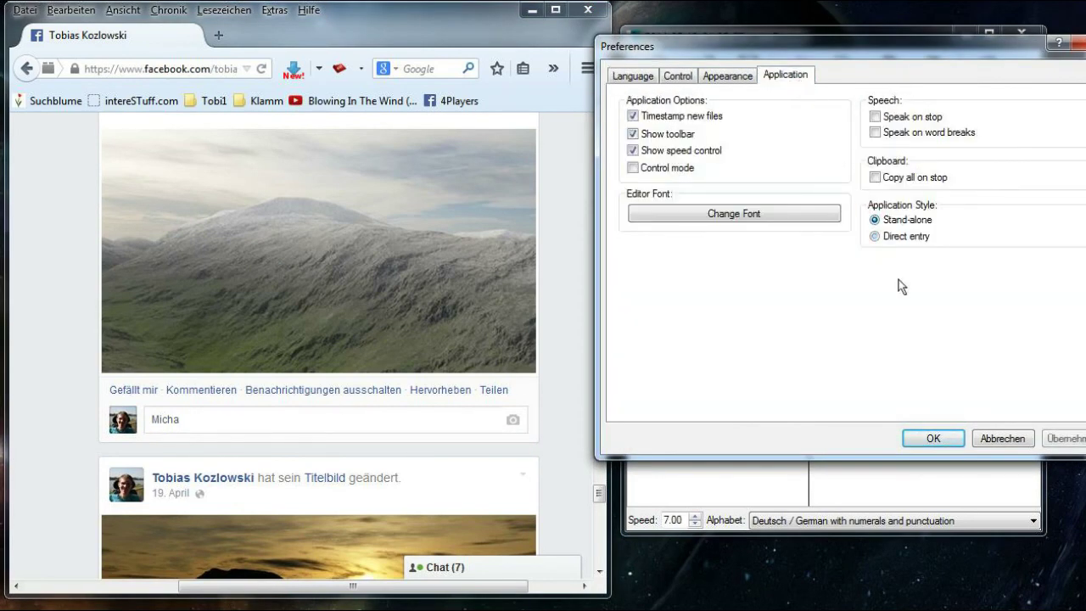
left_click(933, 438)
- Write "Mein Kommentar" in Dasher's own text area and copy the entire text
double_click(724, 144)
left_click(858, 331)
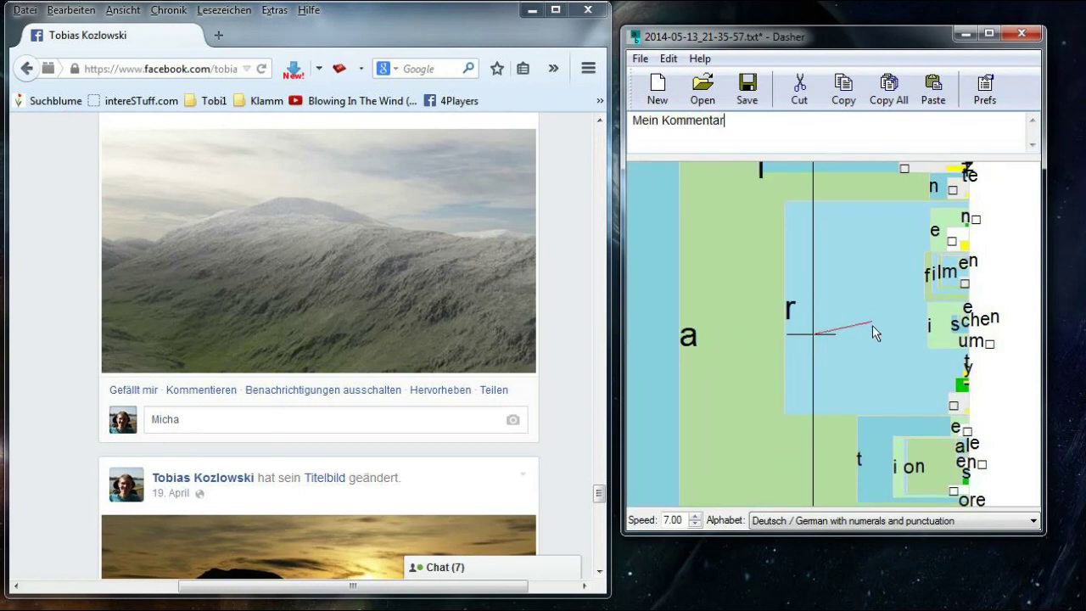
left_click(885, 85)
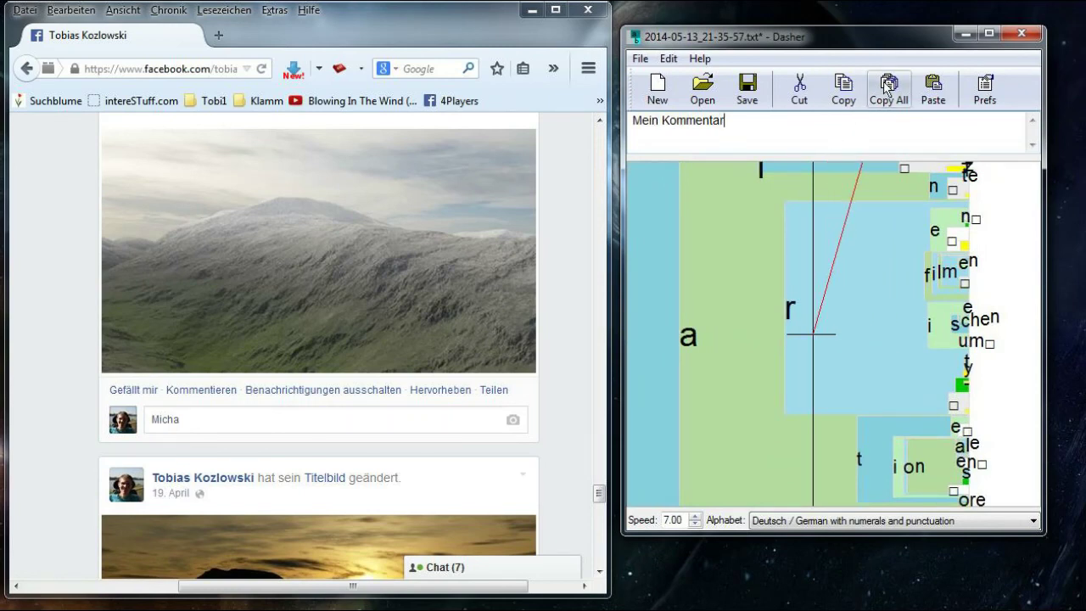
left_click(885, 86)
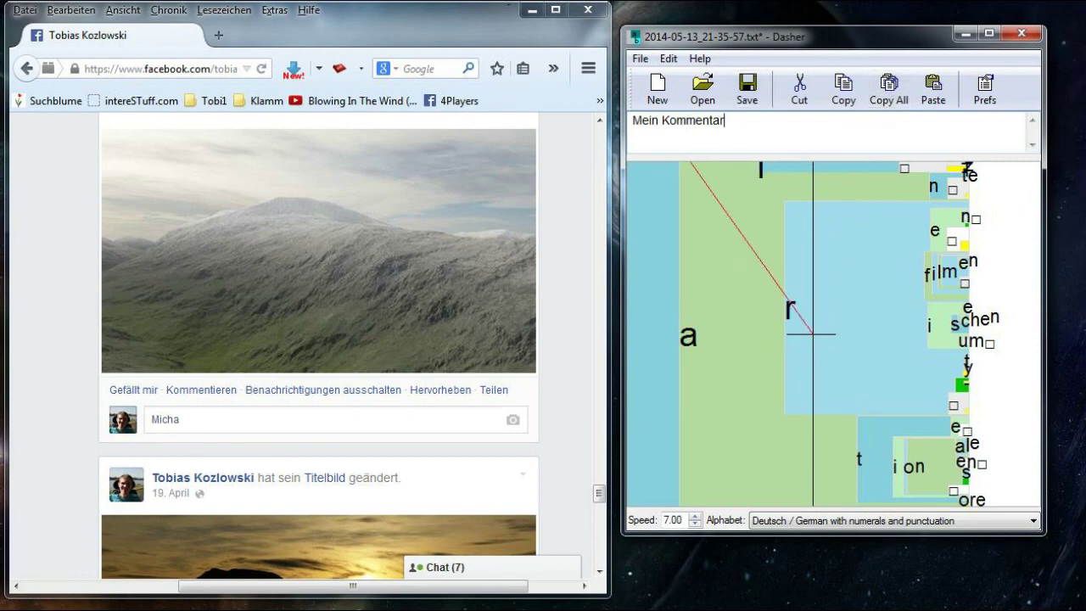
- Replace the text in the Facebook comment field under the mountain photo with the comment copied from Dasher
left_click(205, 416)
double_click(166, 423)
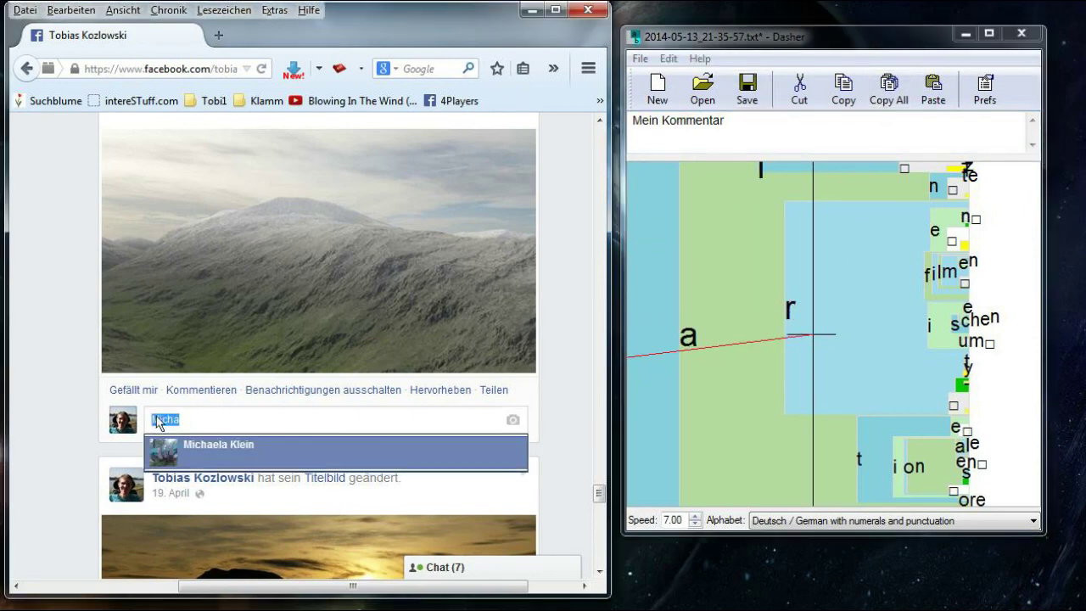
right_click(166, 422)
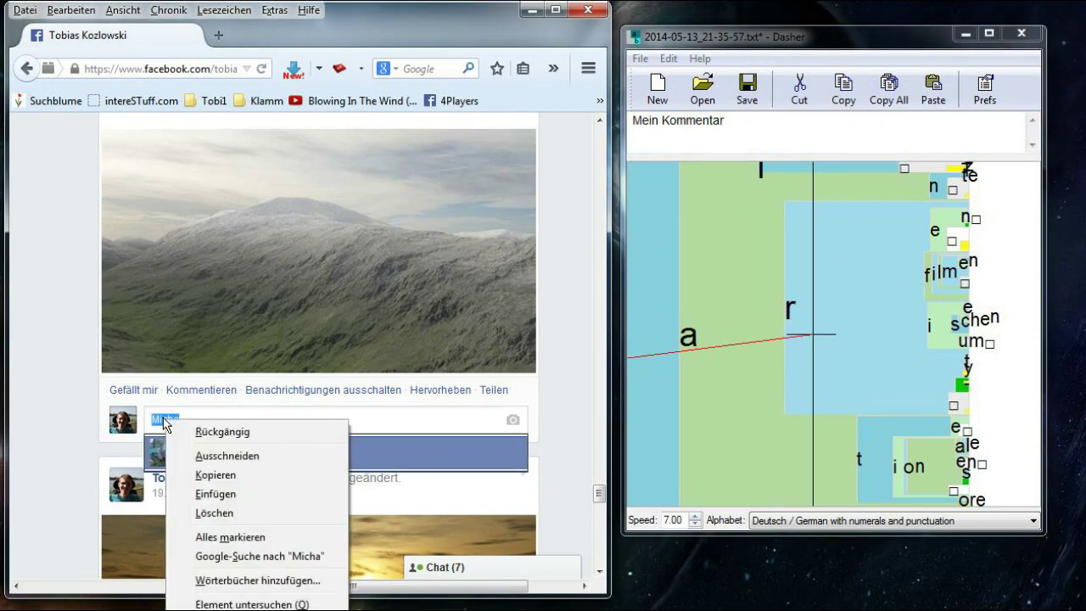
left_click(222, 494)
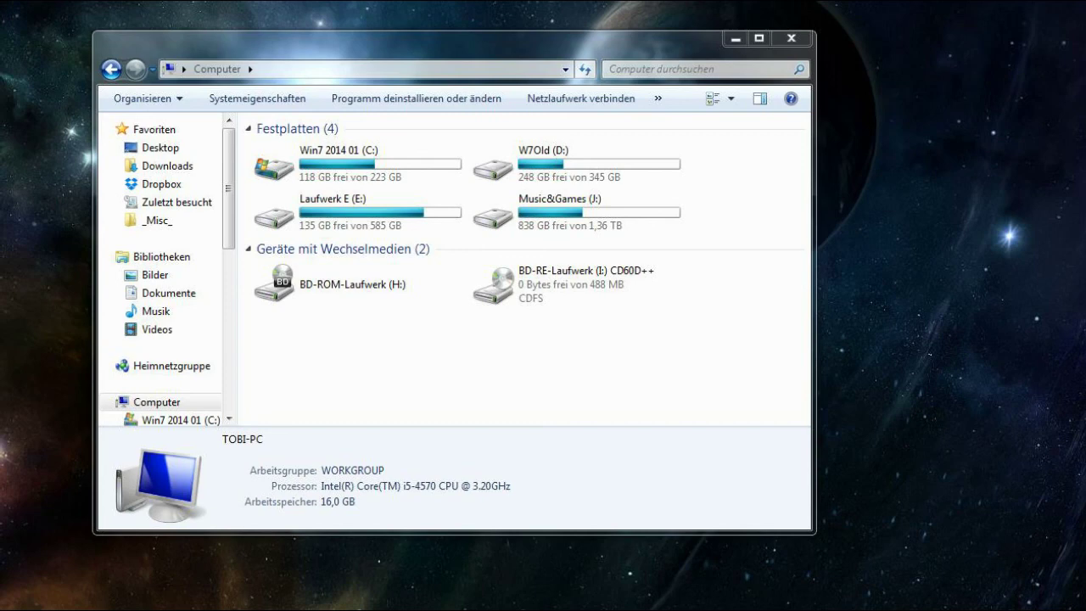
- In Windows Explorer, open the personal user folder inside Benutzer on drive Win7 2014 01 (C:)
left_click(465, 356)
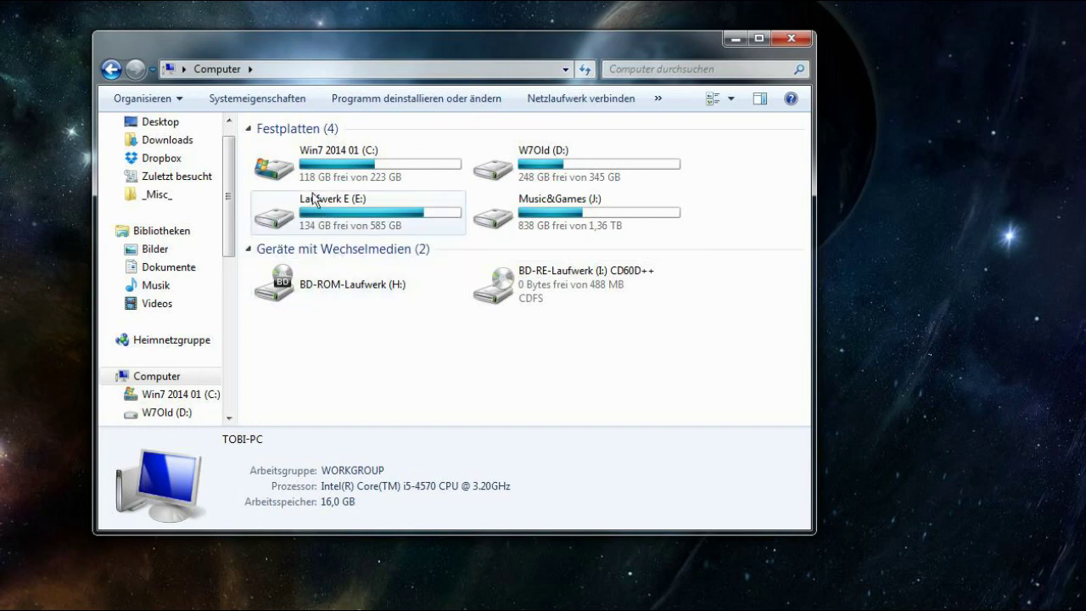
left_click(298, 170)
double_click(298, 171)
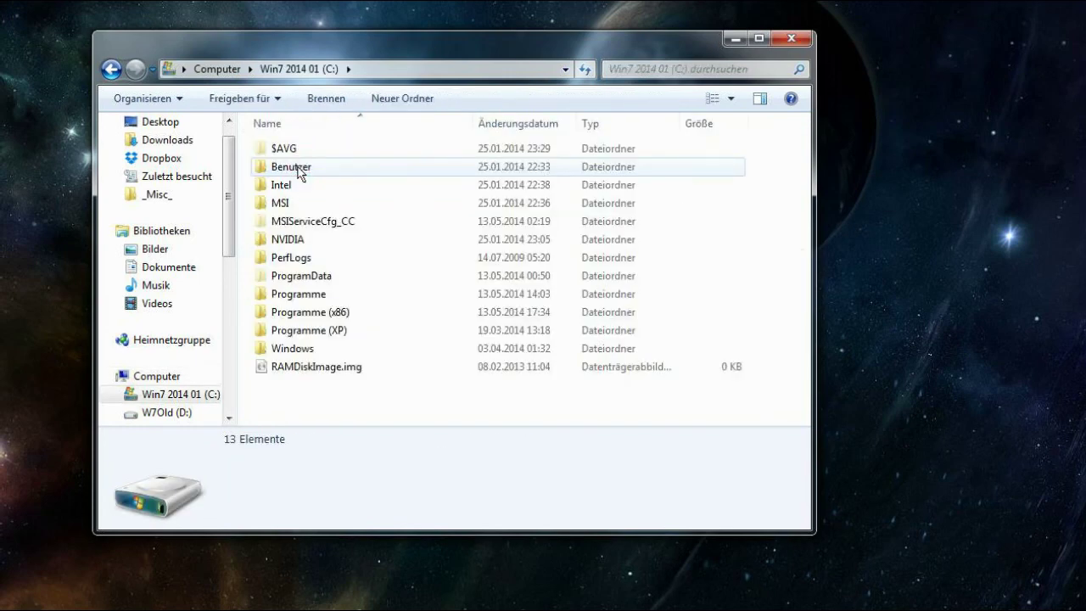
double_click(299, 168)
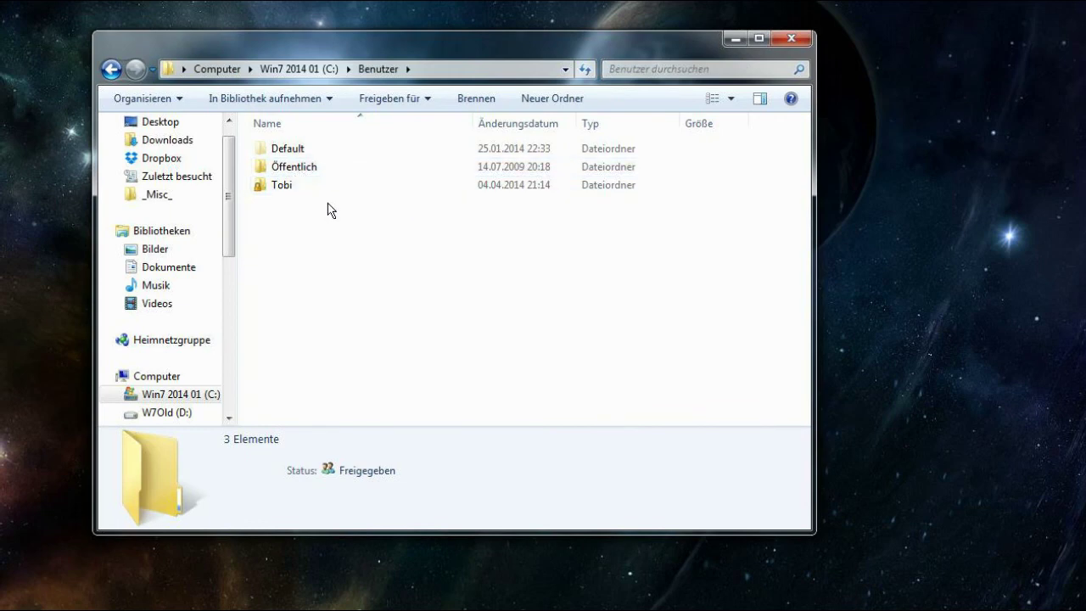
double_click(283, 187)
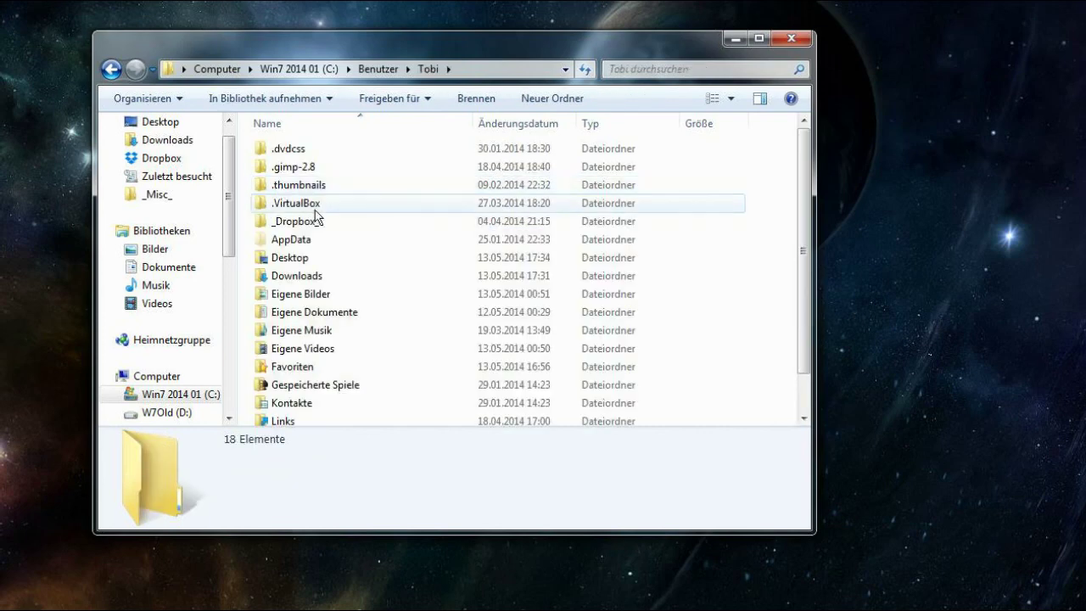
- Check in the folder view options that hidden files, folders and drives are set to show, and confirm the options
mouse_move(303, 250)
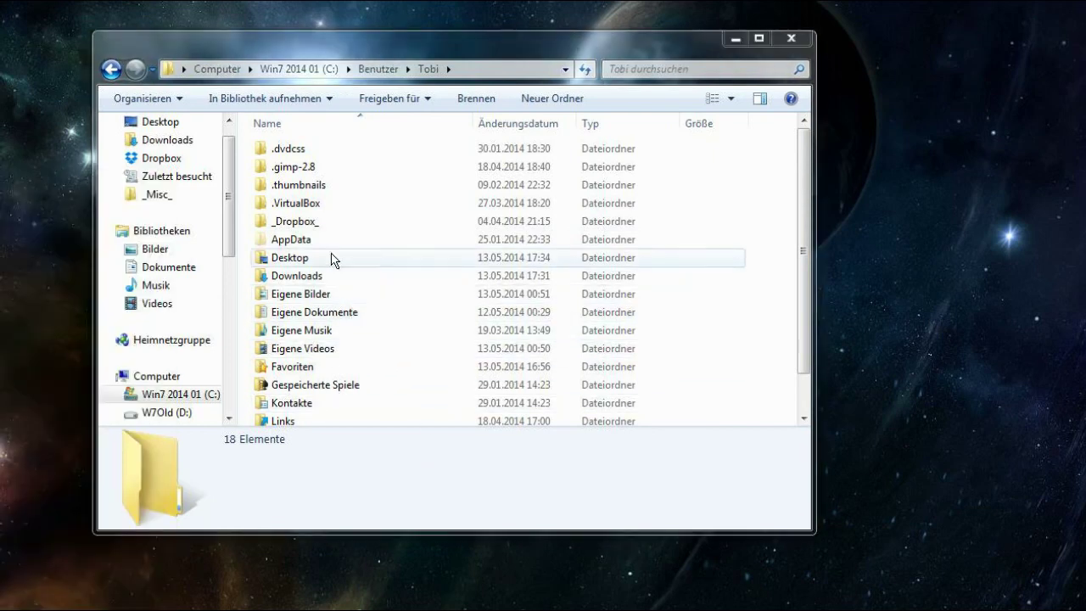
left_click(163, 103)
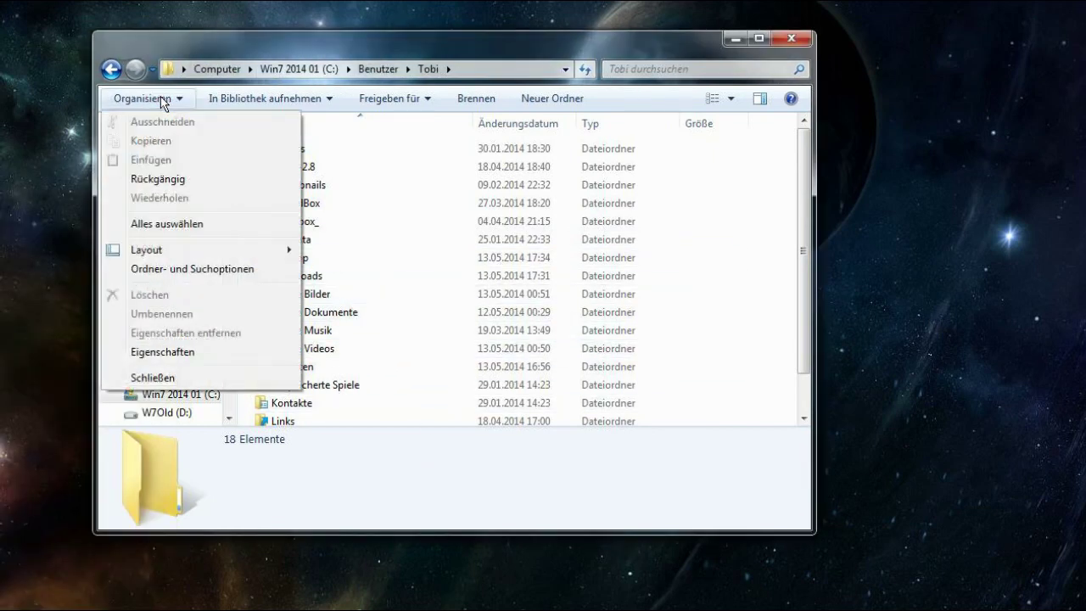
left_click(215, 270)
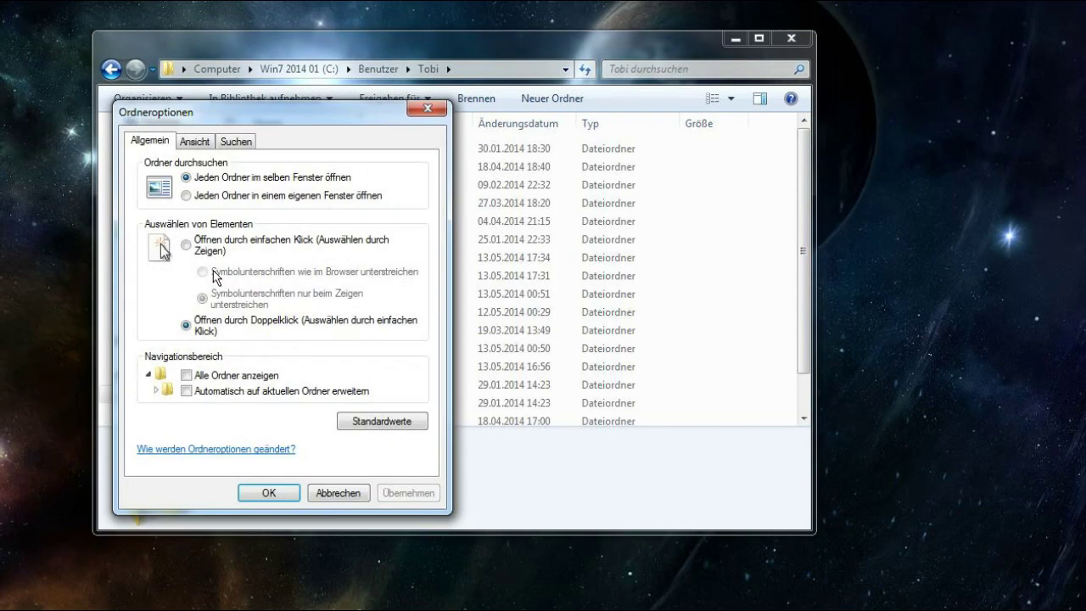
left_click(195, 143)
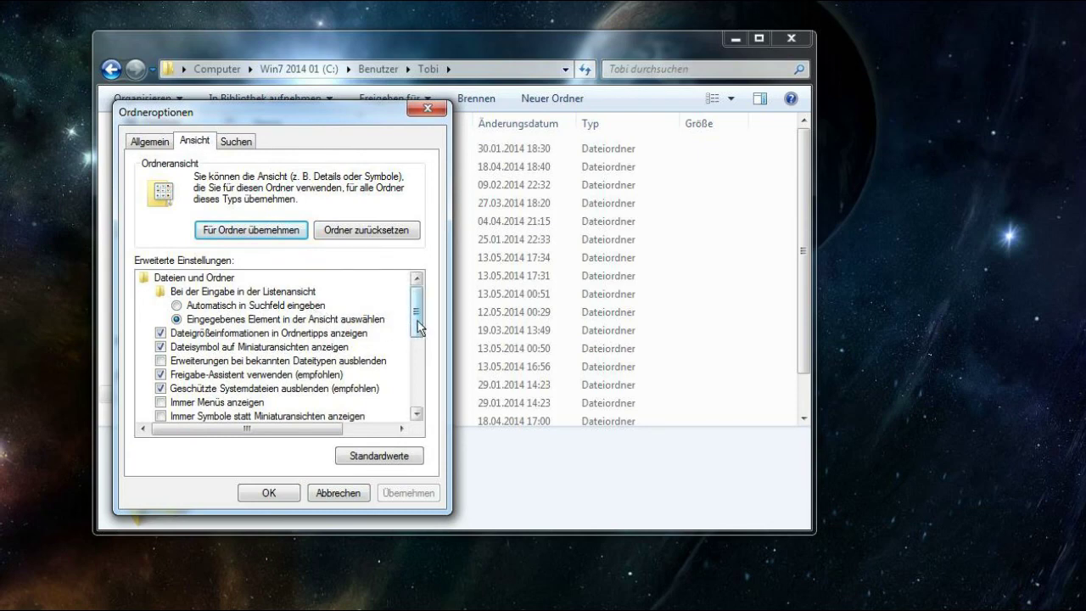
left_click_drag(416, 327, 422, 398)
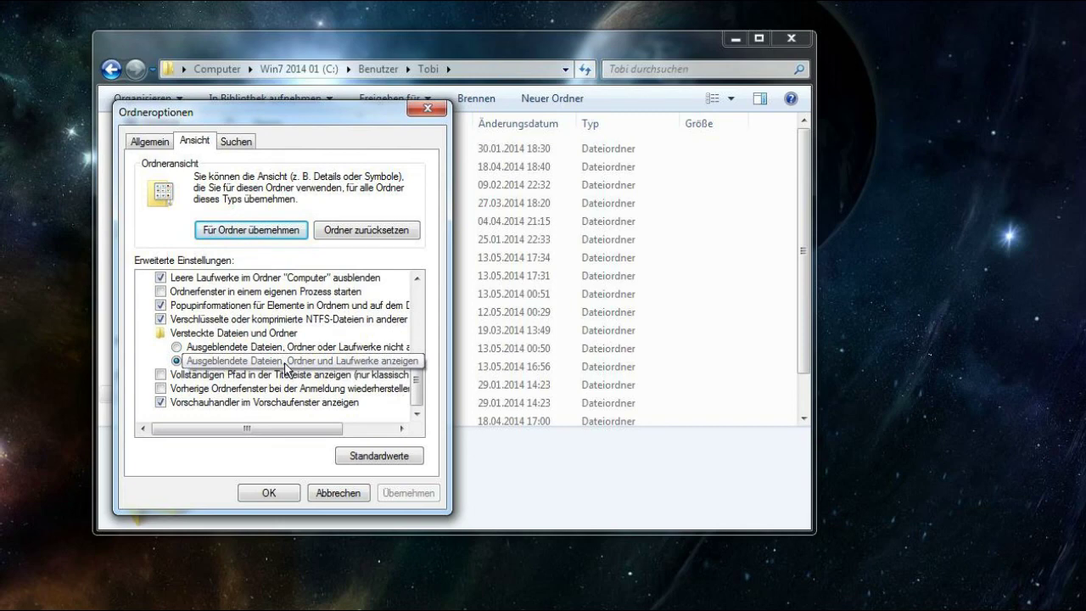
left_click(270, 492)
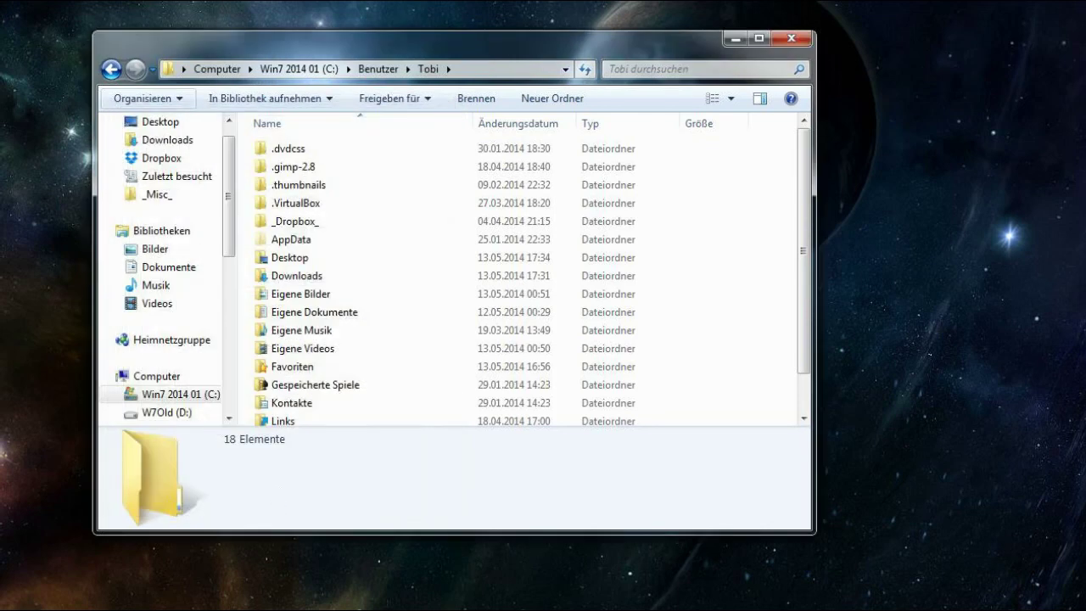
- Open the dasher.rc folder inside AppData\Roaming of the user folder
key("a")
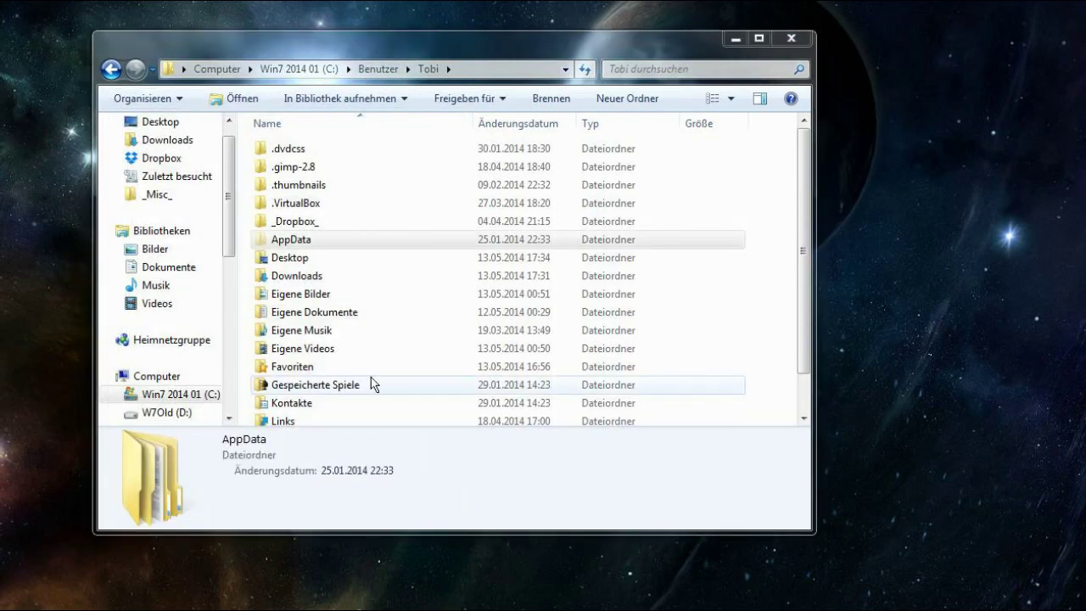
double_click(292, 240)
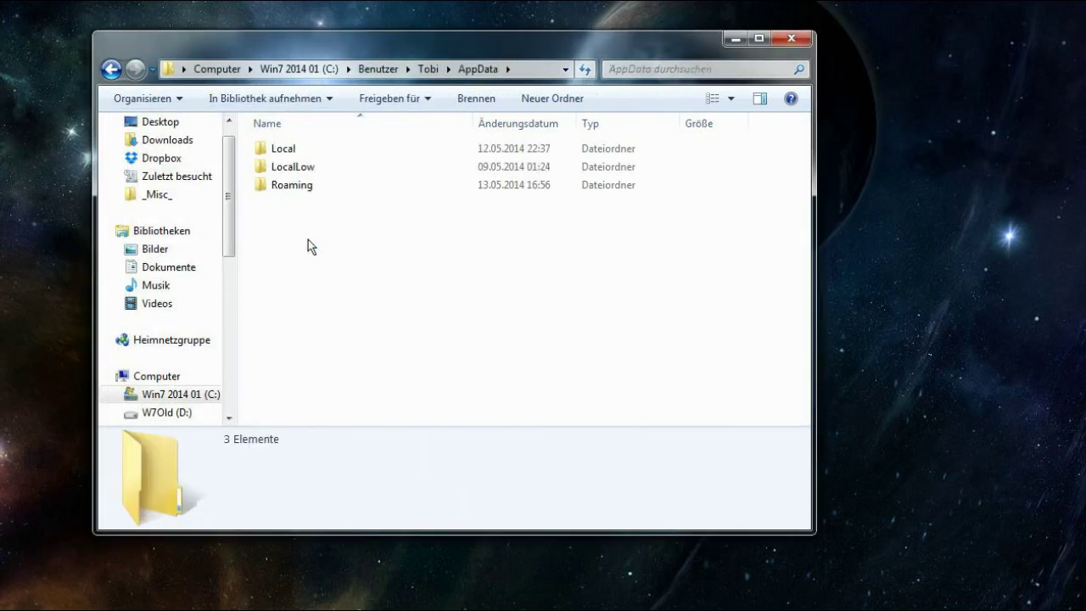
double_click(299, 188)
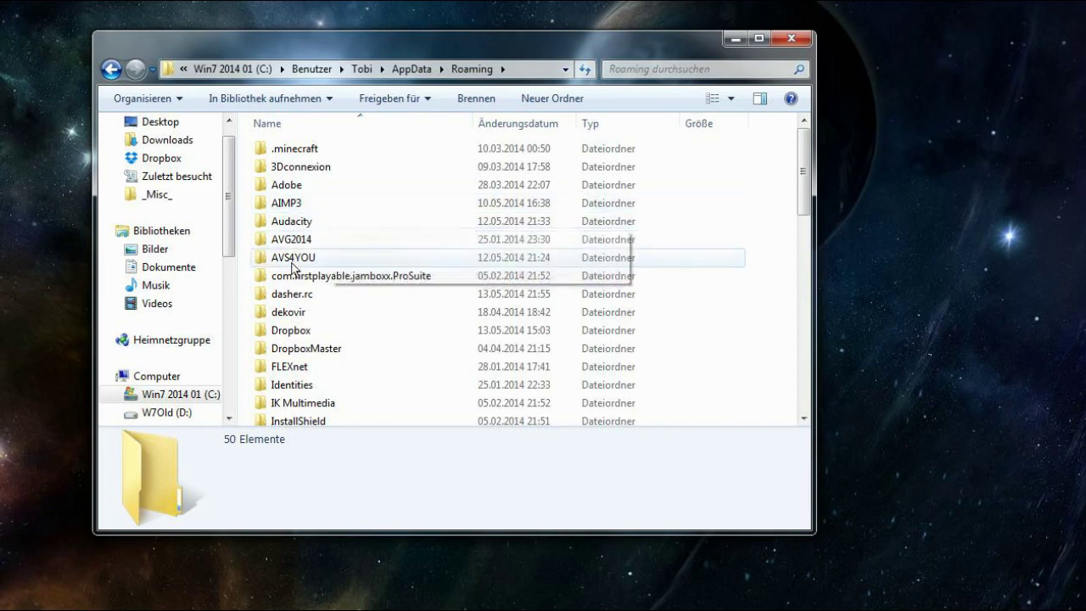
double_click(287, 294)
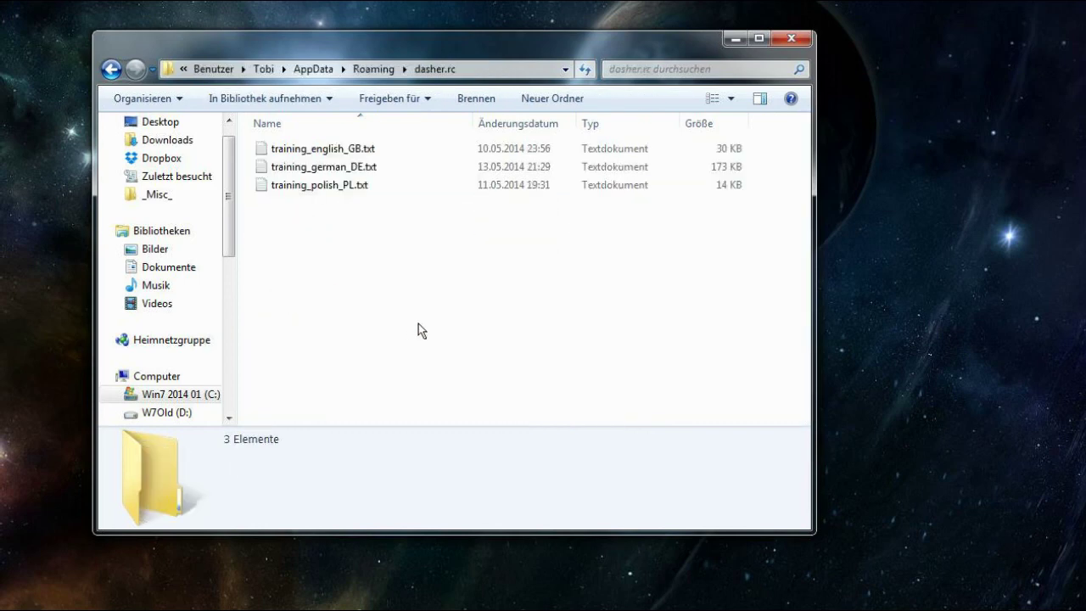
- Move the English, German and Polish training text files in dasher.rc to the recycle bin
left_click_drag(395, 305, 311, 150)
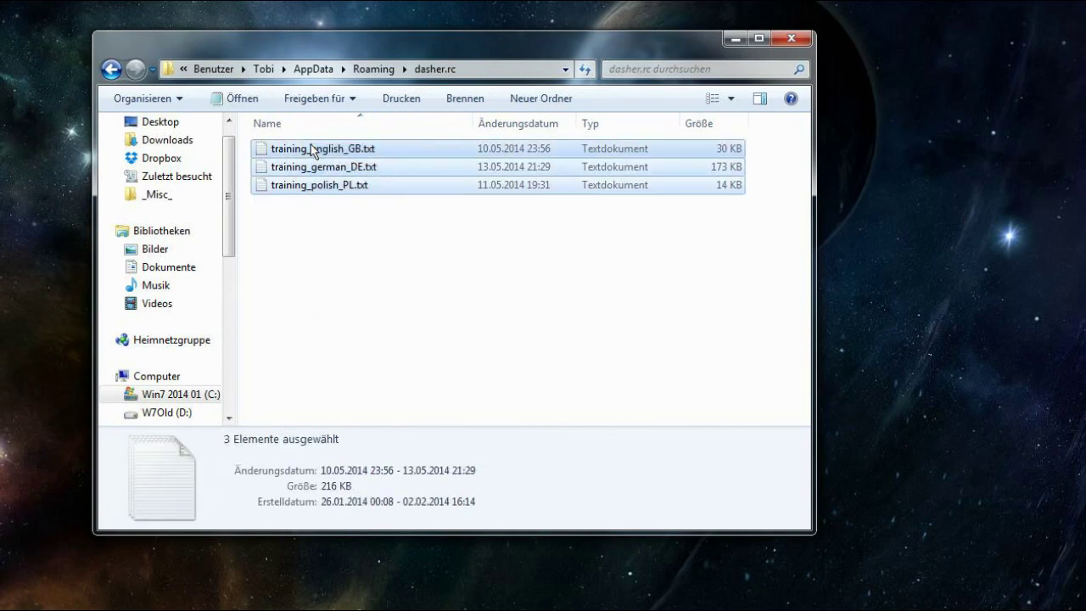
right_click(312, 149)
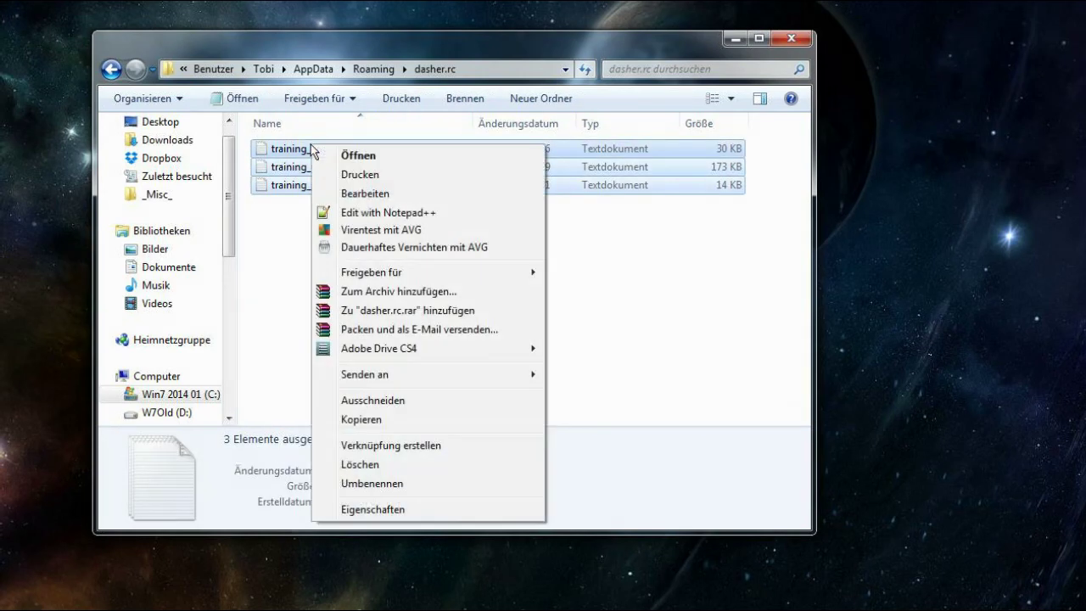
left_click(400, 466)
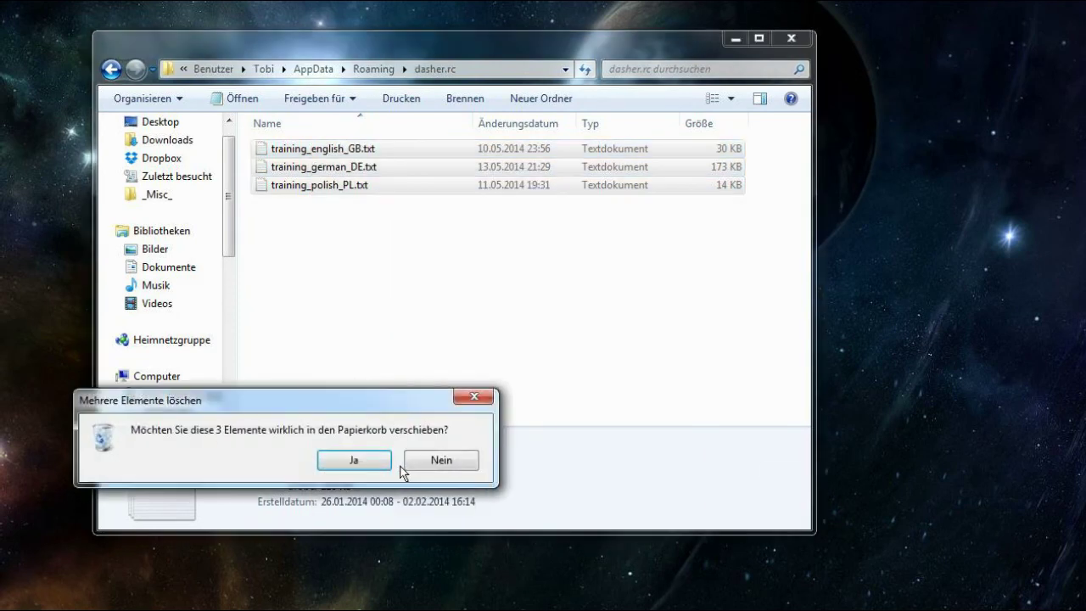
left_click(352, 461)
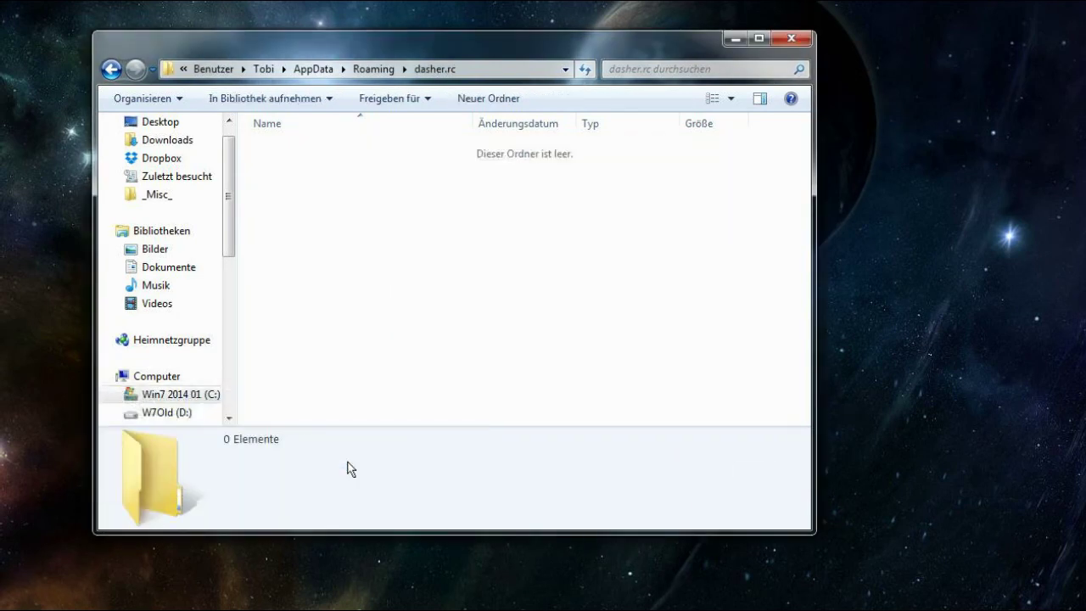